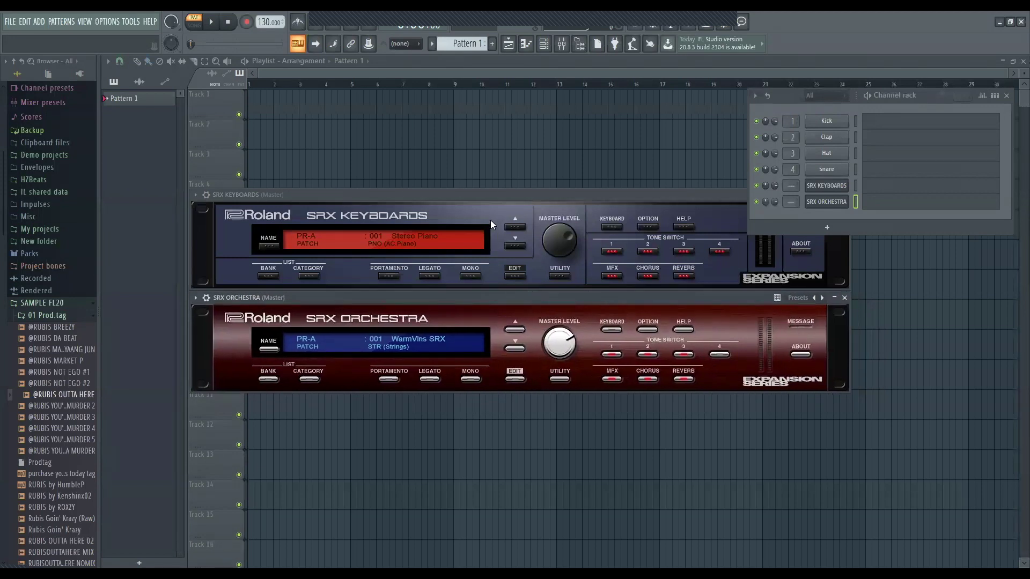
Step: Add an Arcade instrument channel and move its window so the whole plugin interface fits in view
left_click(827, 228)
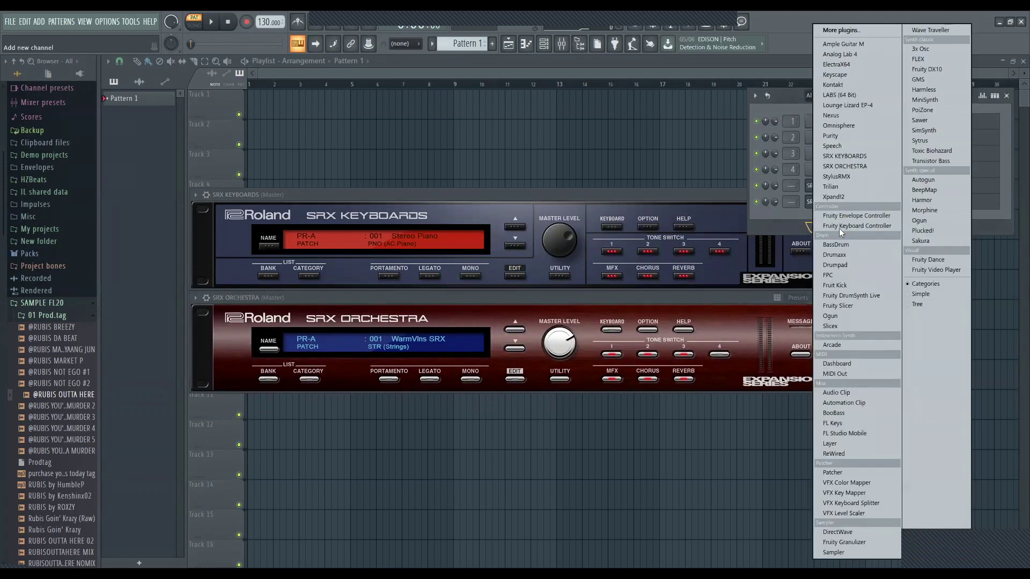
left_click(838, 345)
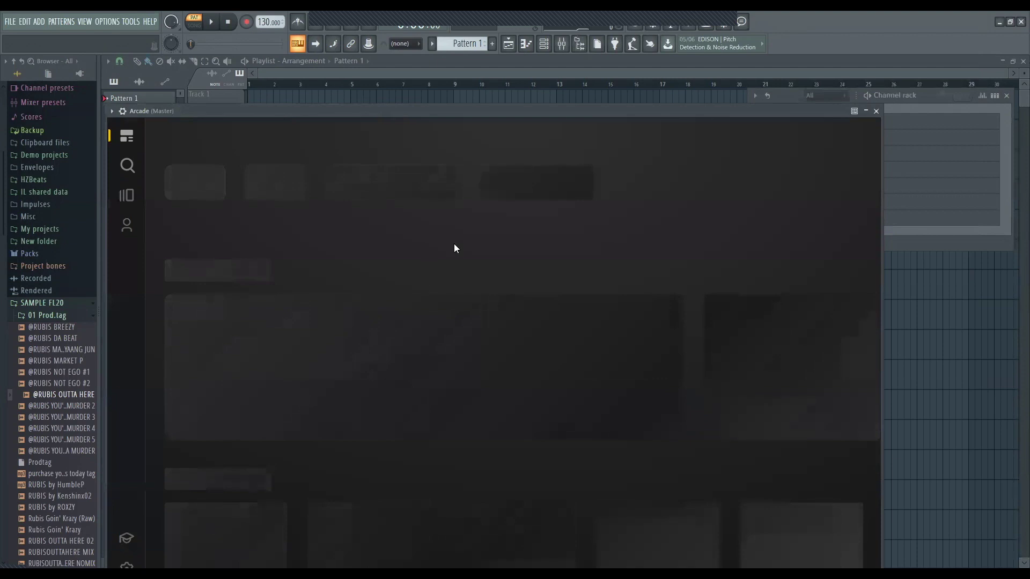
left_click_drag(474, 104, 456, 62)
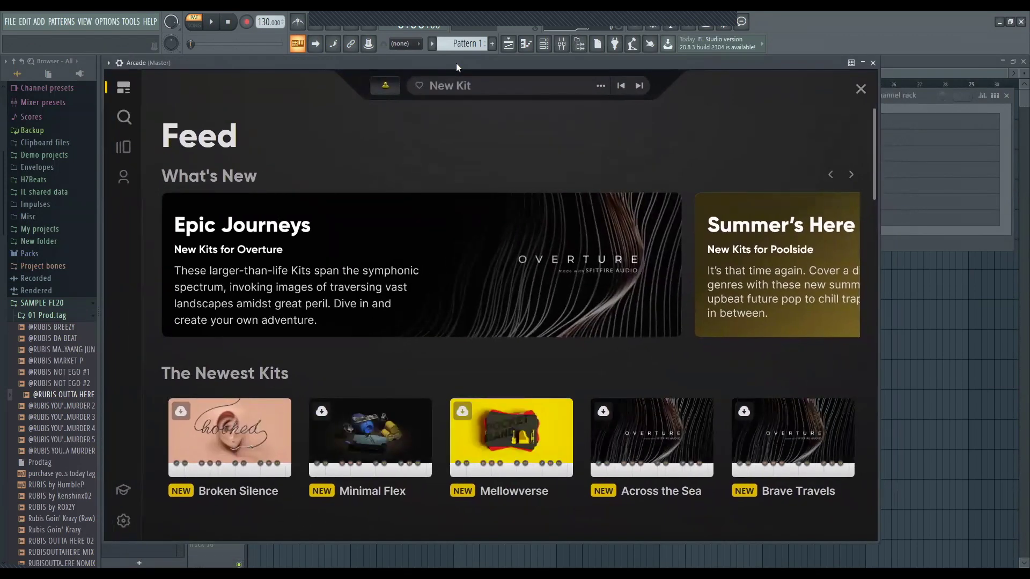
Step: Look through the kit collections in Arcade's feed, such as Trap Melody Kits and Trending Lines, and close the plugin
scroll(338, 275, "down", 5)
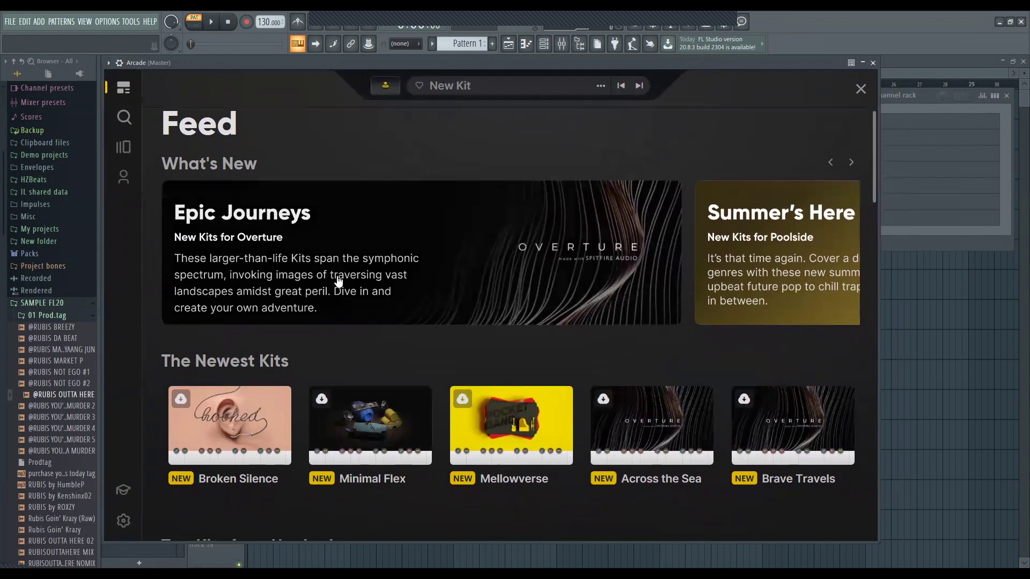
scroll(338, 274, "down", 6)
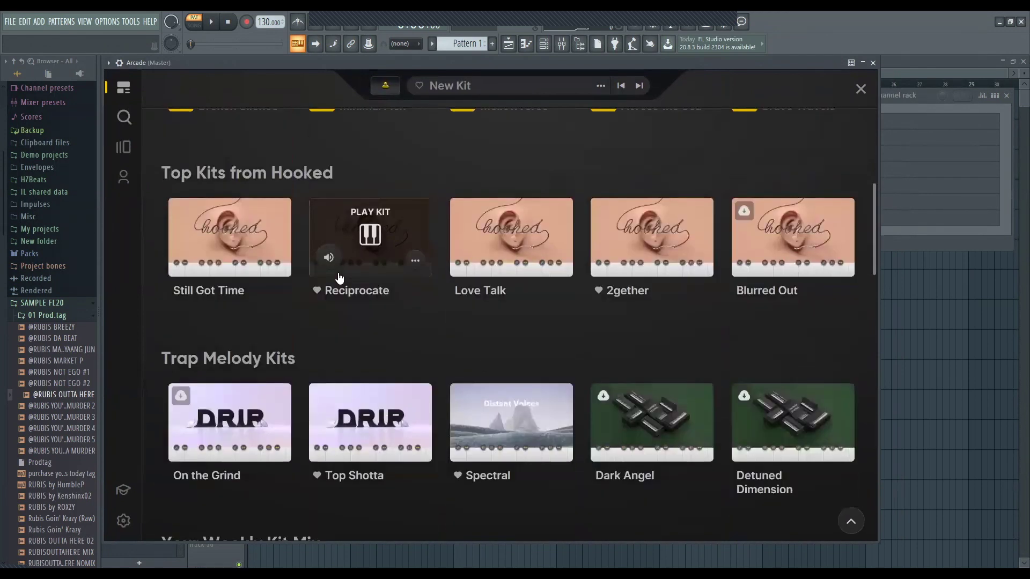
scroll(337, 276, "down", 1)
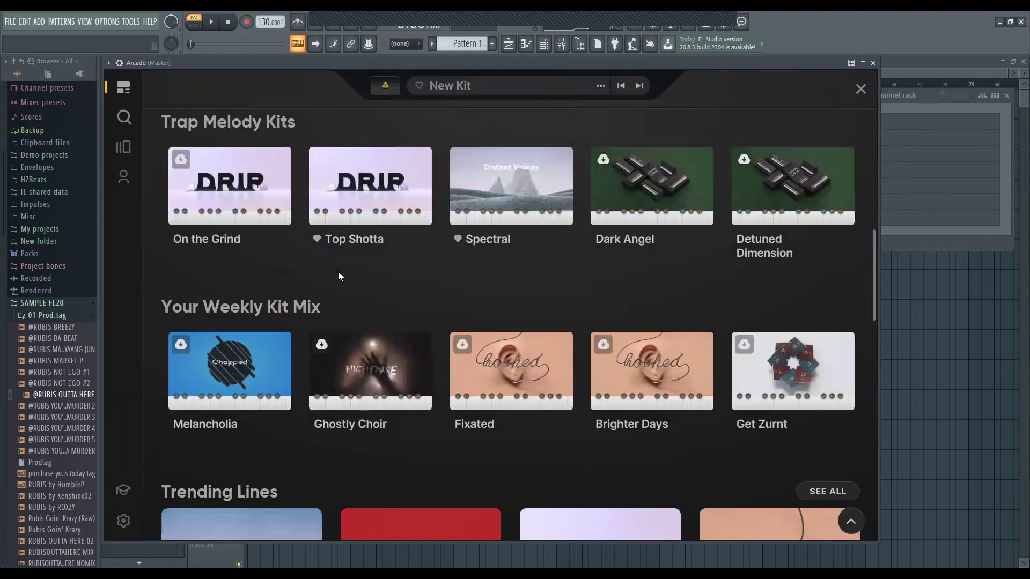
scroll(364, 268, "down", 3)
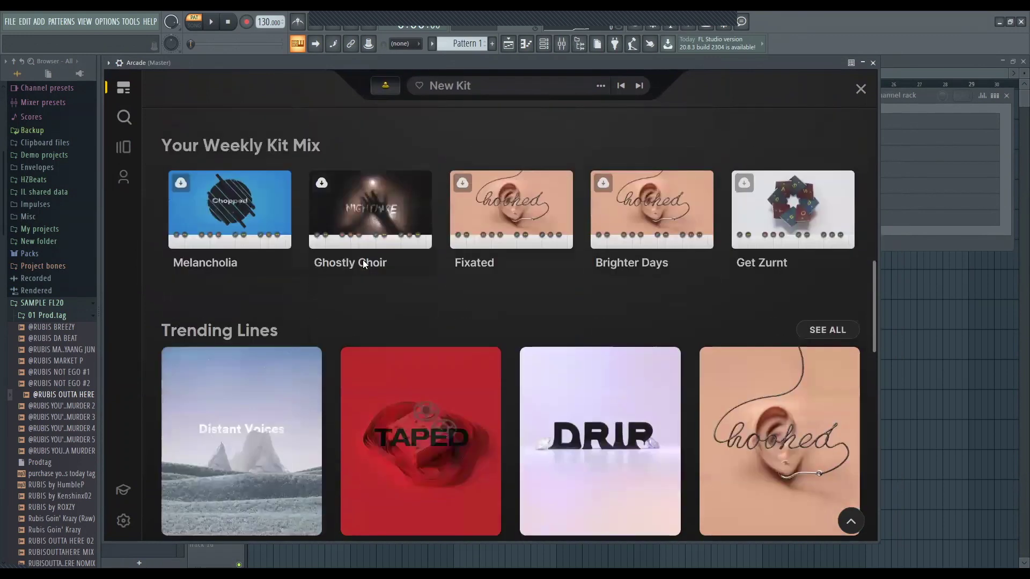
scroll(362, 260, "up", 4)
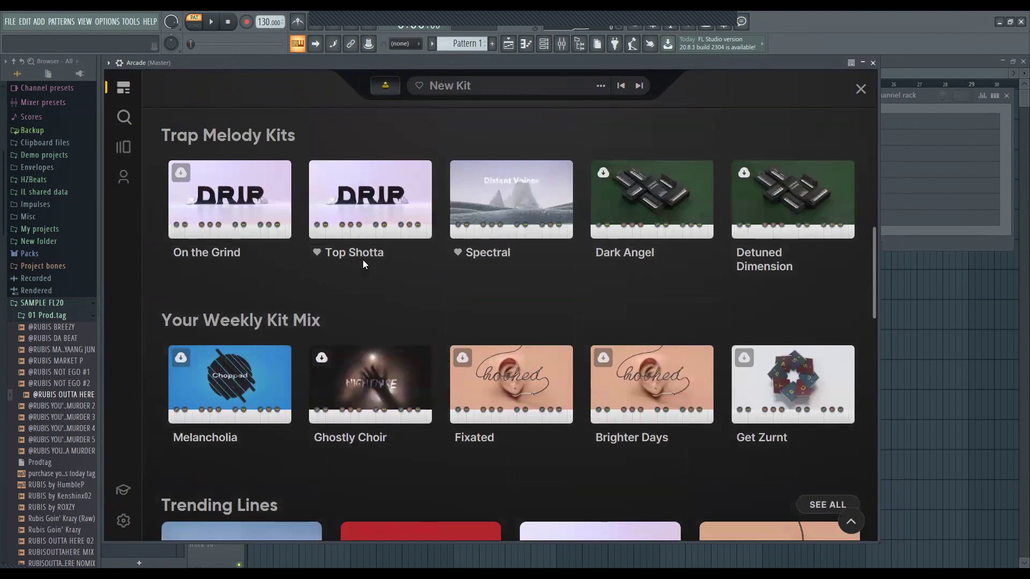
key("Escape")
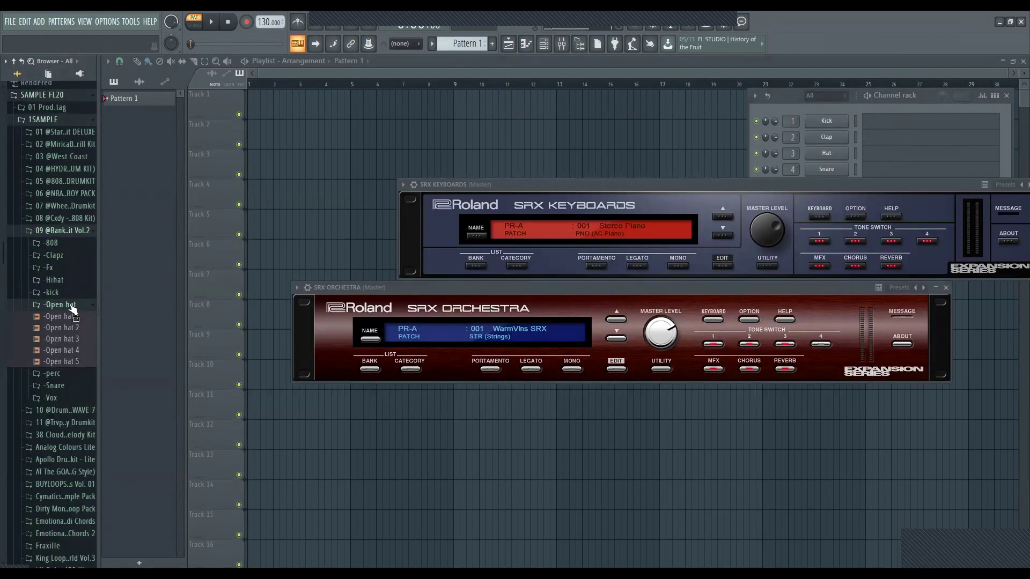
Step: Examine the drum kit folders inside 1SAMPLE, including the 808 and open hat folders of Bankroll Baby Drumkit Vol.2
scroll(57, 264, "down", 1)
left_click(62, 231)
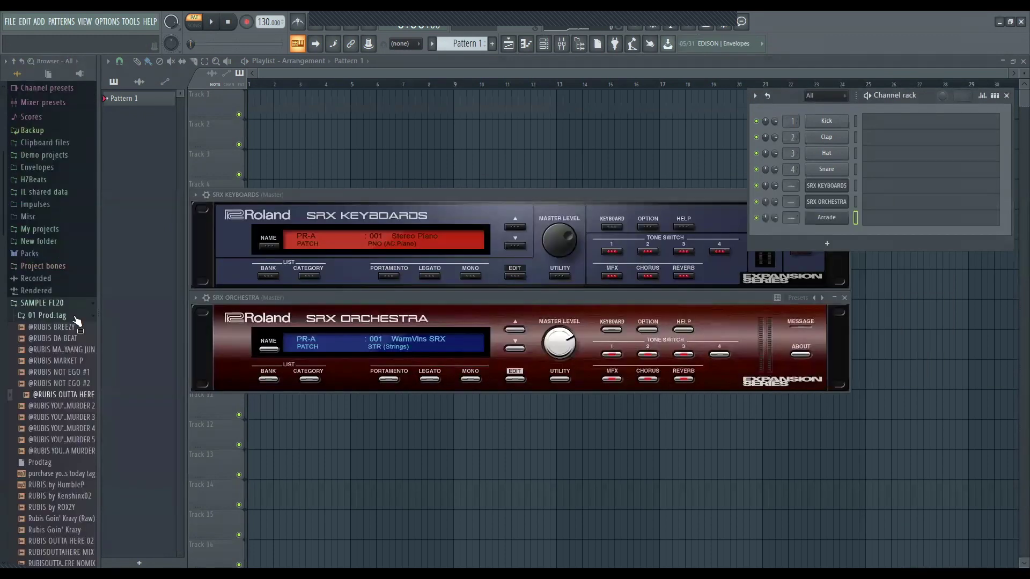
left_click(75, 317)
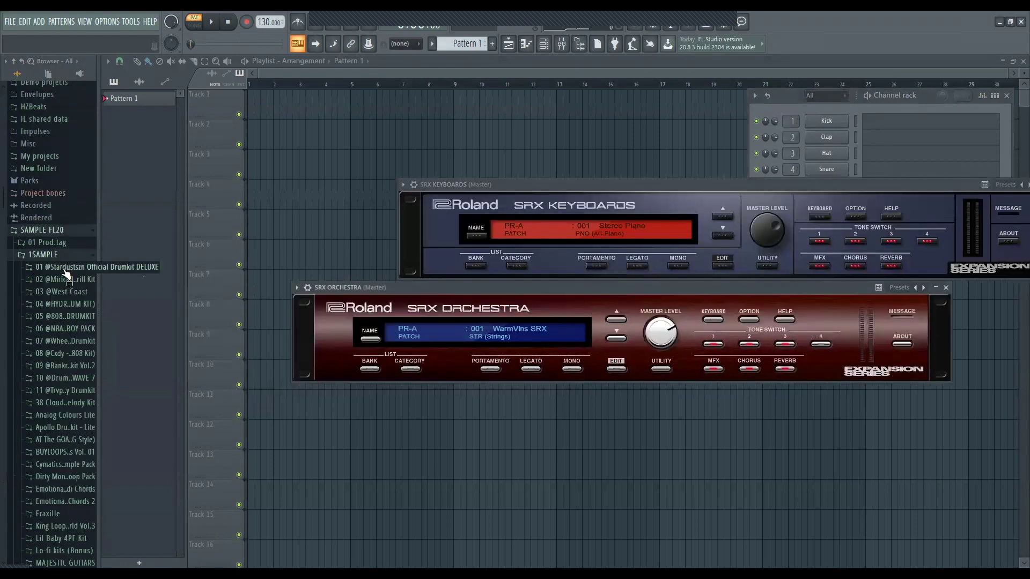
scroll(79, 205, "down", 3)
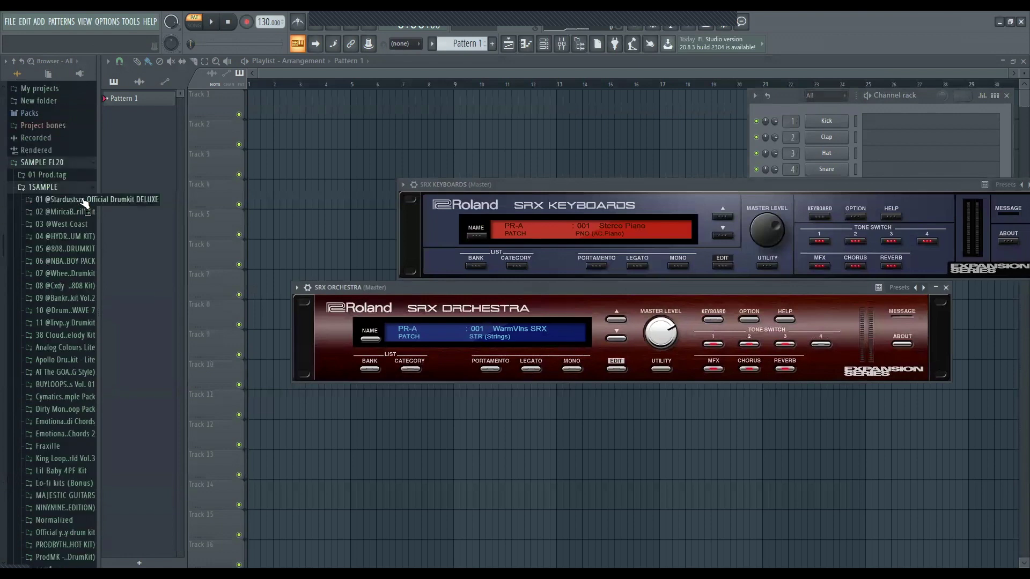
scroll(63, 348, "down", 3)
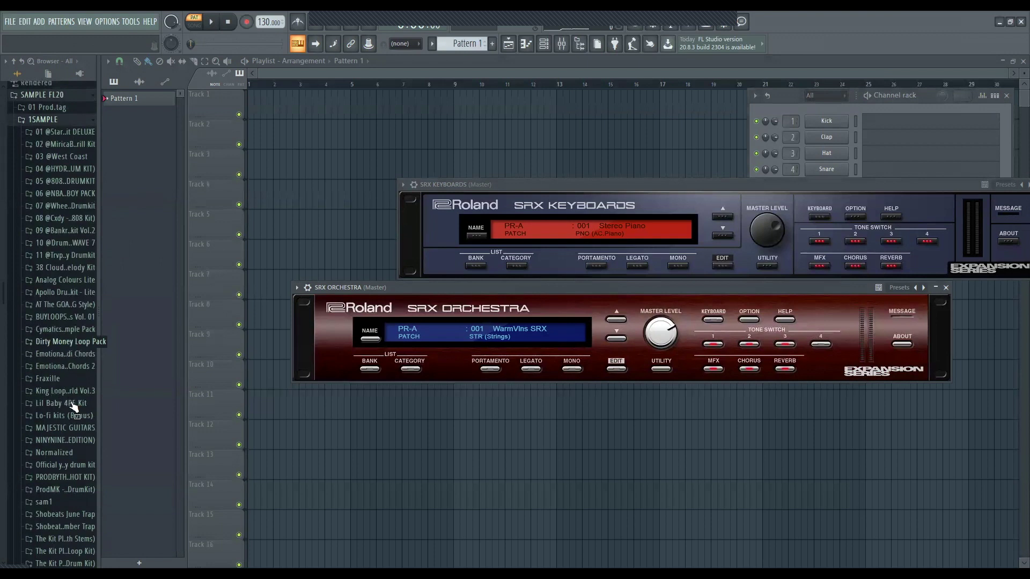
scroll(74, 407, "up", 6)
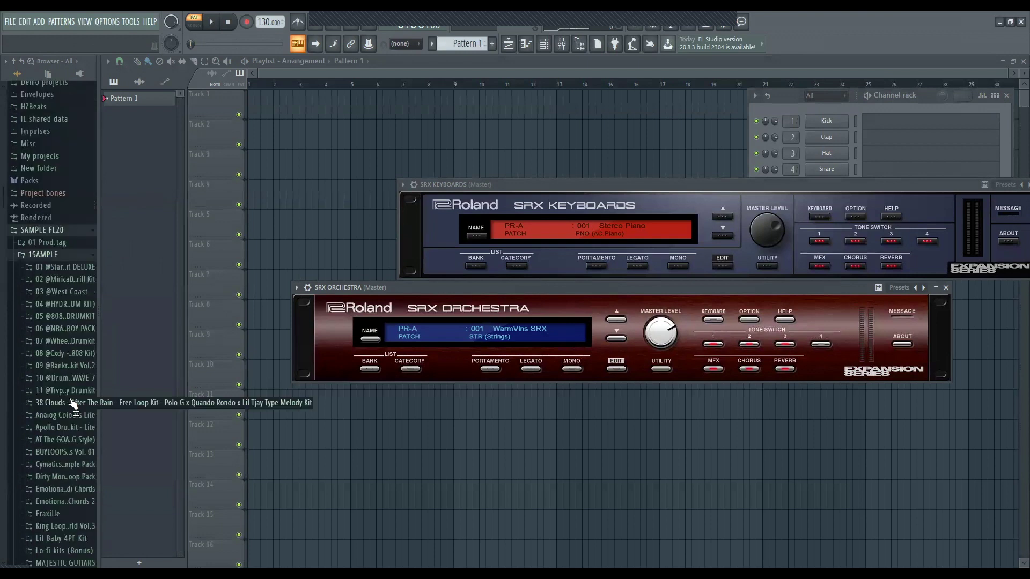
left_click(69, 367)
left_click(60, 310)
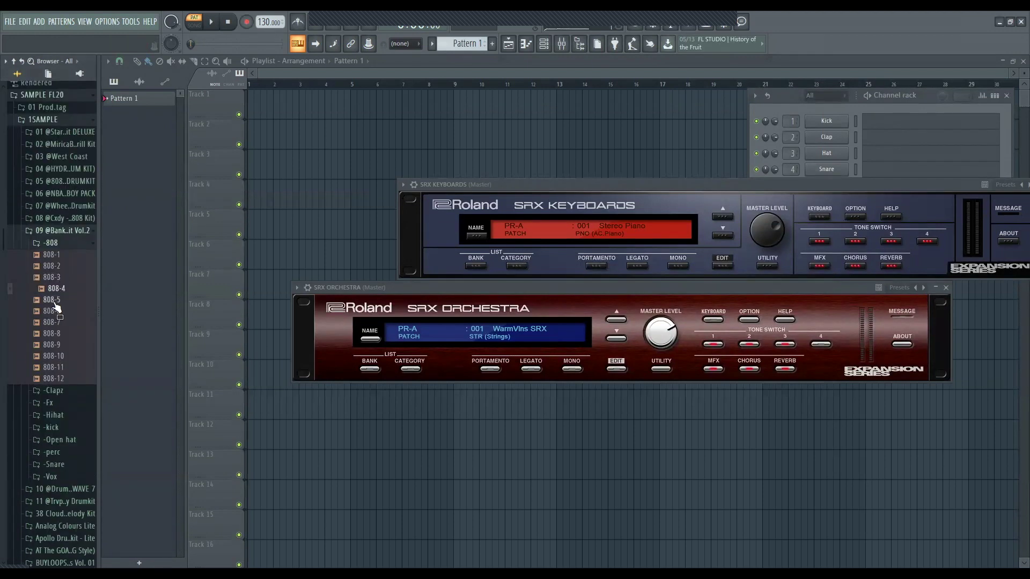
left_click(74, 245)
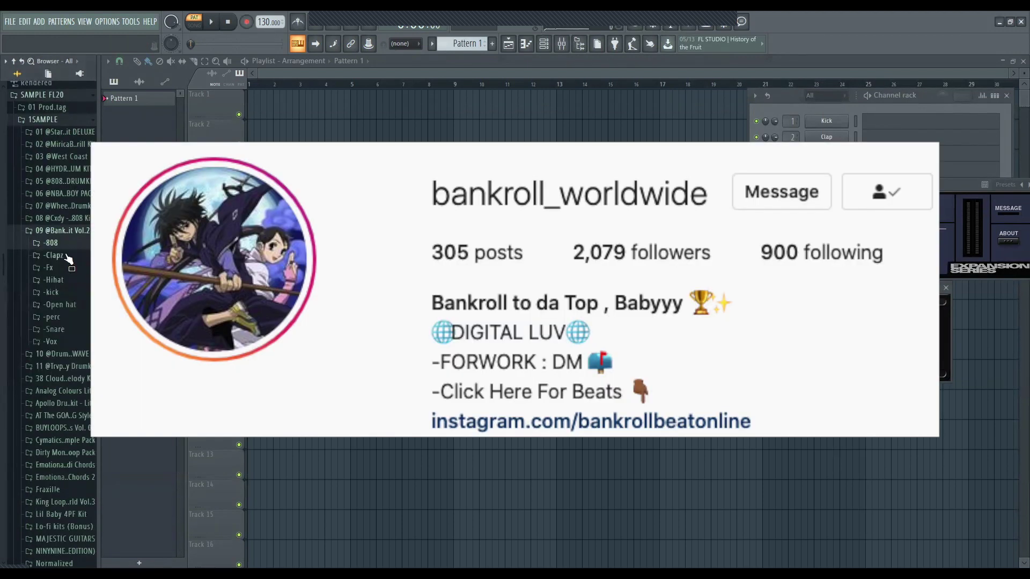
left_click(59, 305)
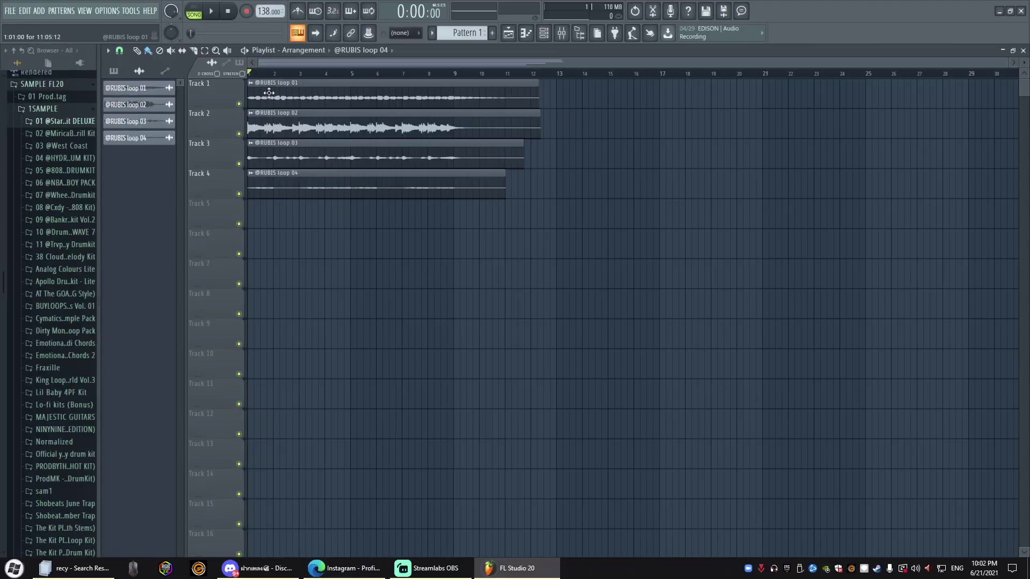
Step: Solo the loop tracks 1 to 4 one after another and play each to hear its melody part
right_click(239, 104)
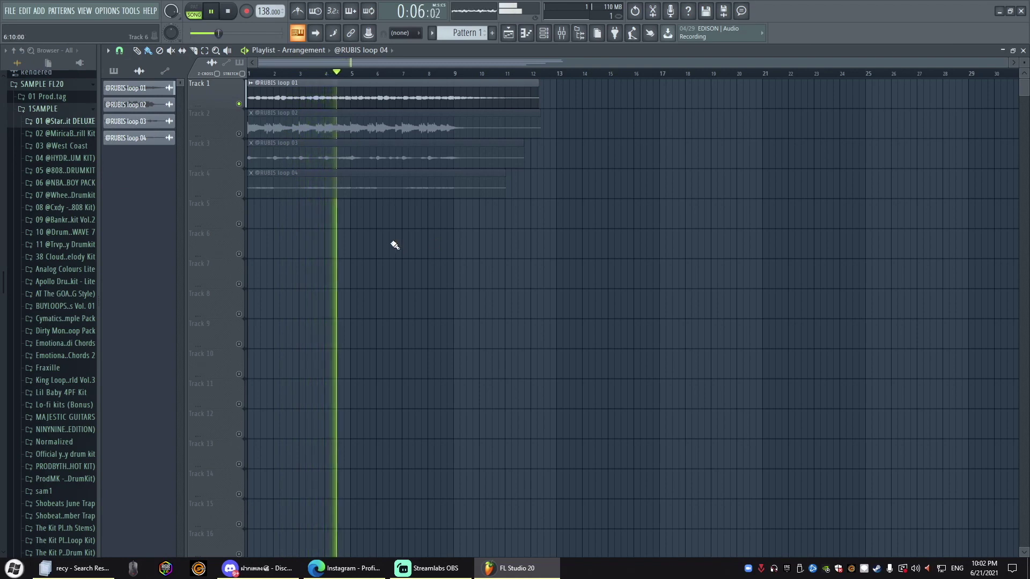
key("space")
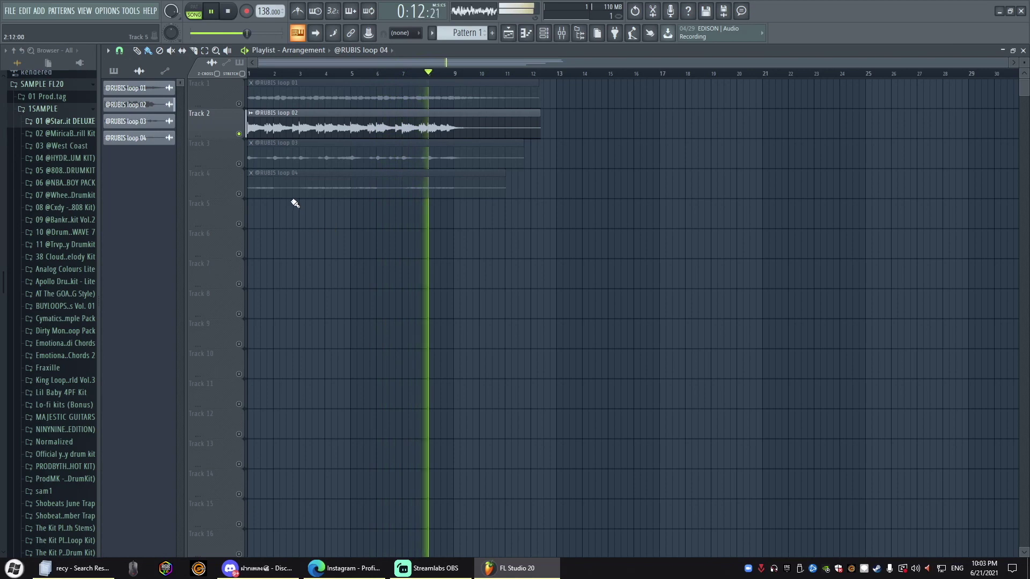
right_click(238, 164)
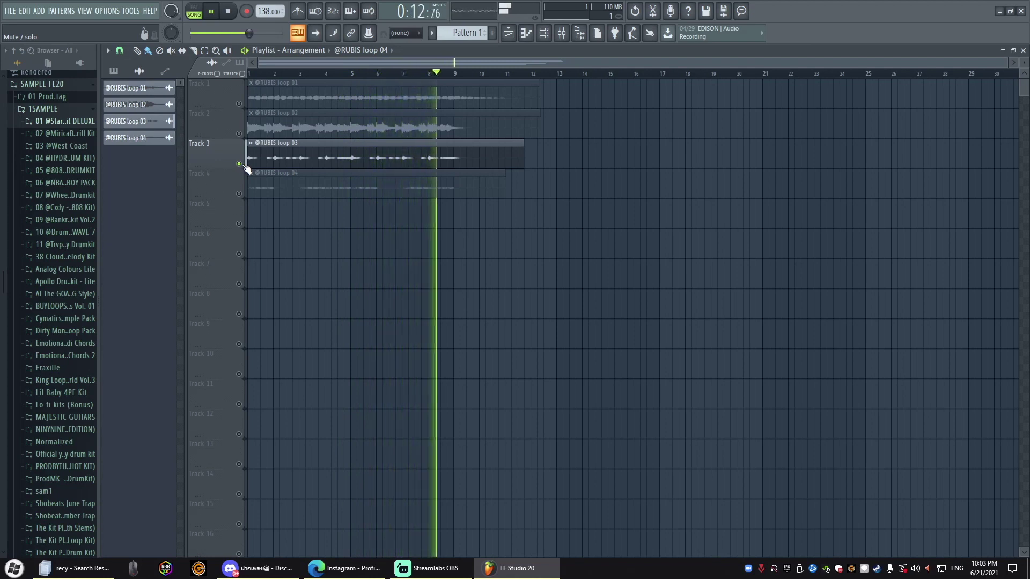
key("space")
right_click(239, 194)
key("space")
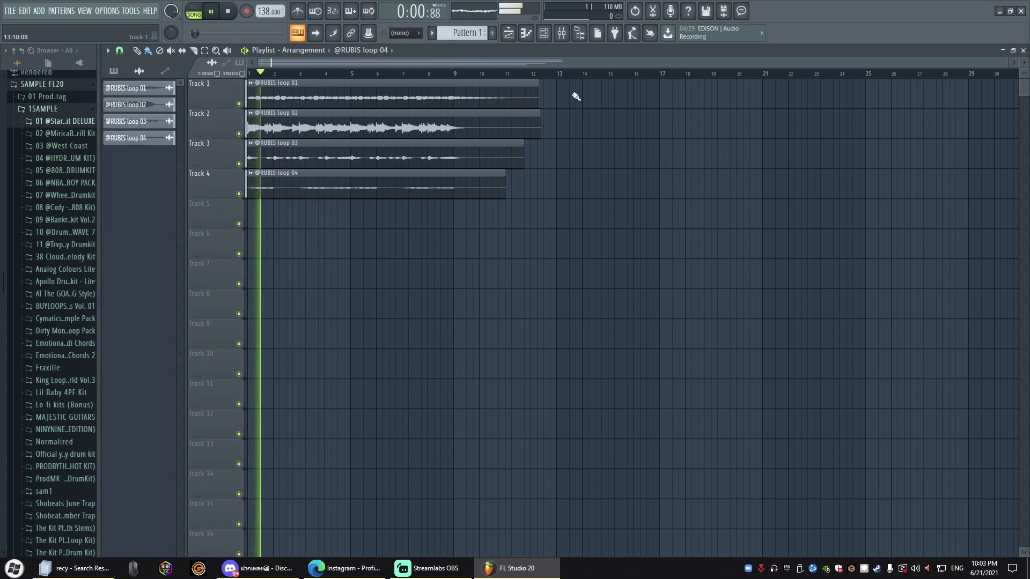
Step: Place an eight-bar Pattern 1 clip at the start of Track 5 and trim the four loop clips to the same length
left_click(543, 33)
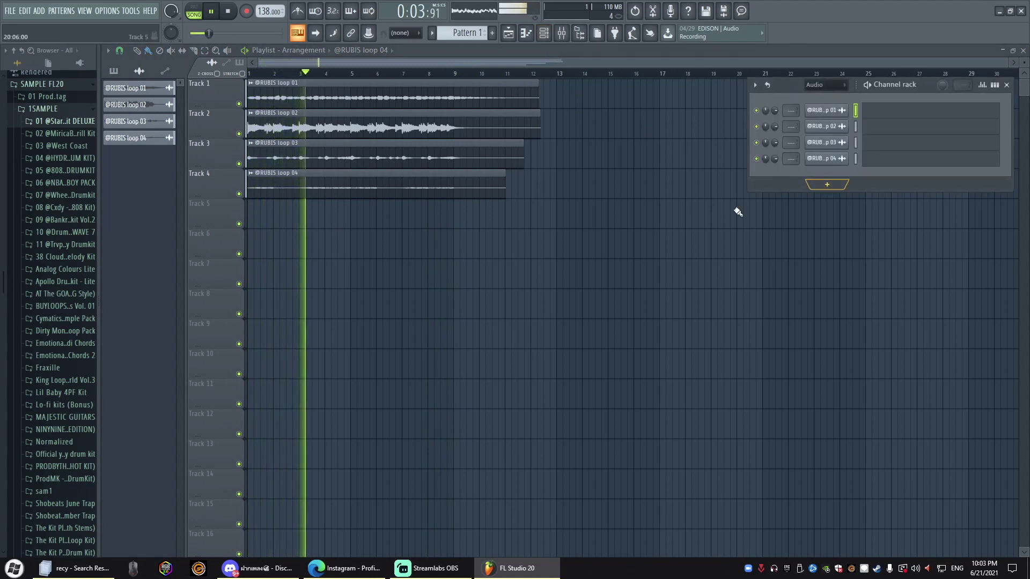
right_click(777, 193)
left_click(492, 34)
left_click_drag(124, 88, 452, 231)
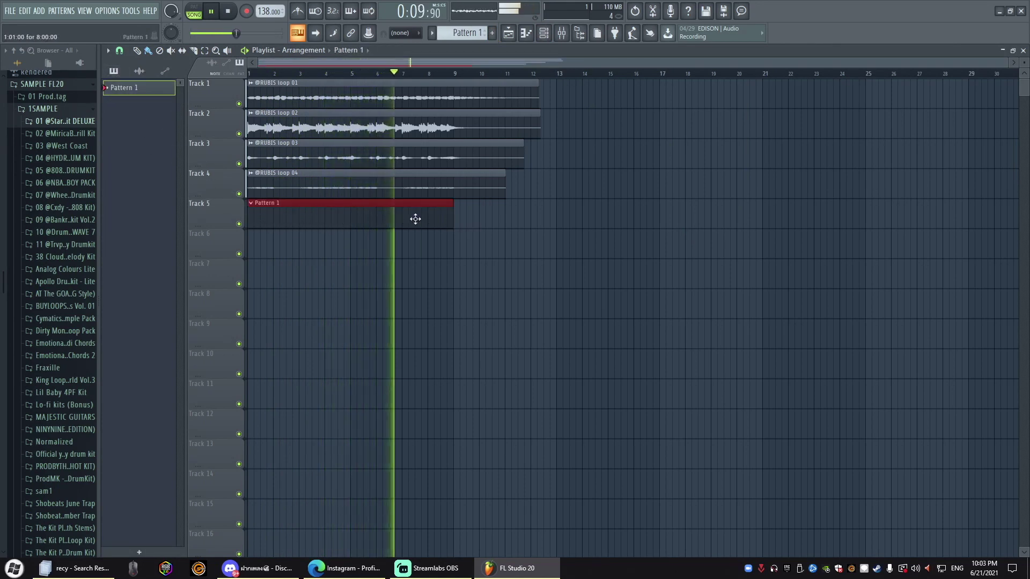
key("ctrl+b")
left_click(461, 265)
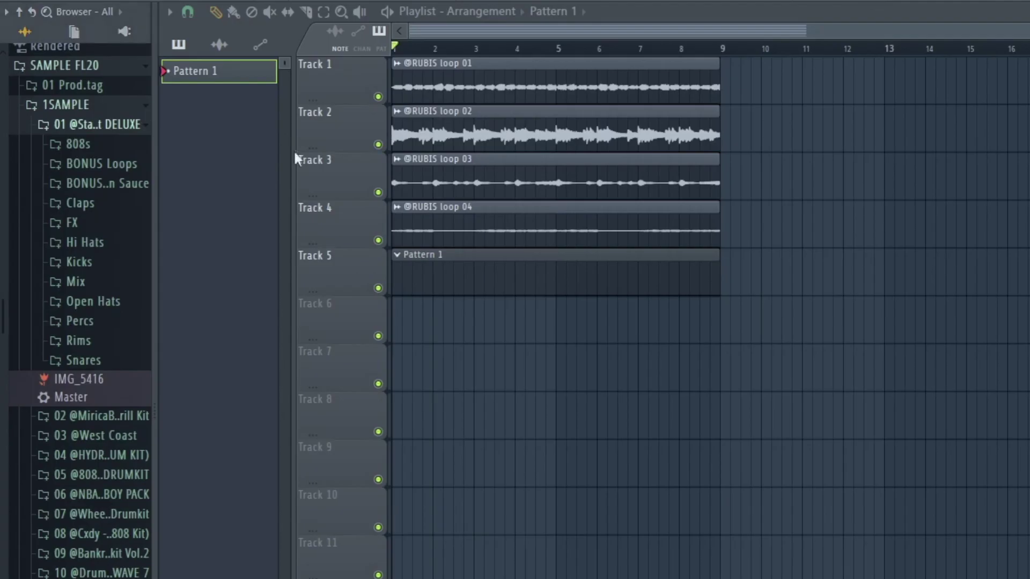
Step: Load 808 [Short Spinz] from the 808s folder of the Stardustszn Official Drumkit DELUXE as a channel and show its settings
left_click(105, 147)
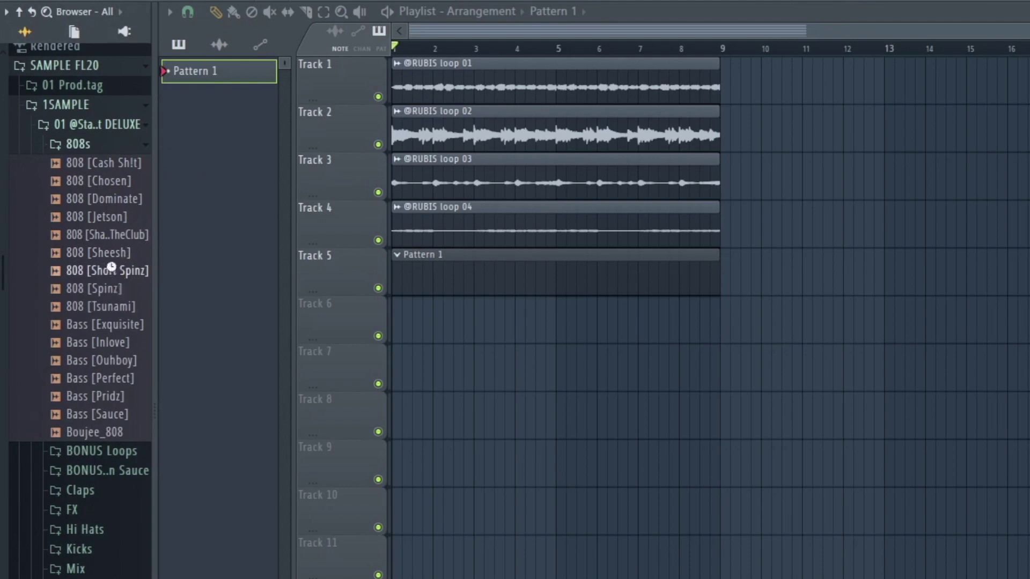
left_click_drag(102, 275, 745, 192)
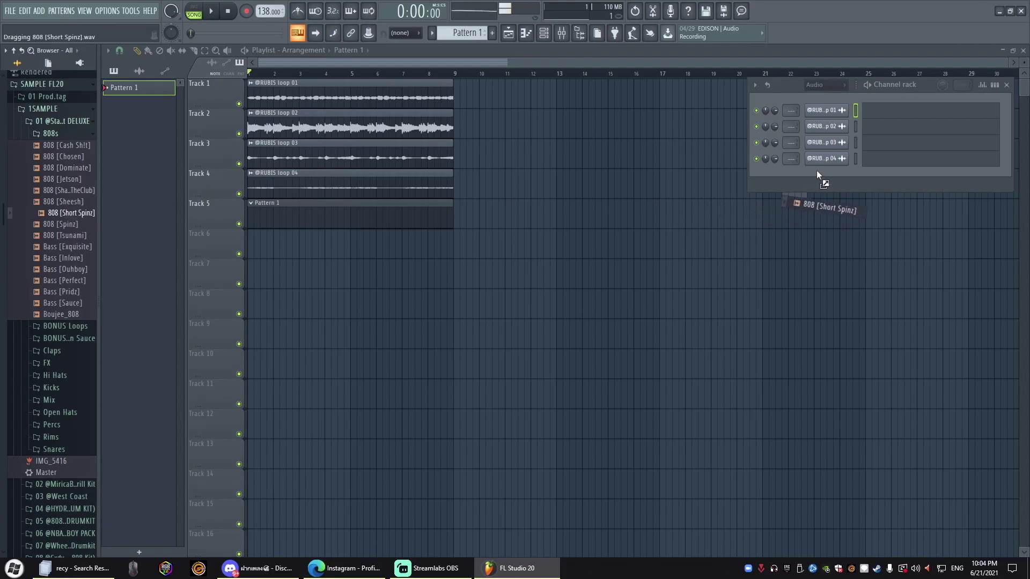
left_click_drag(816, 169, 816, 171)
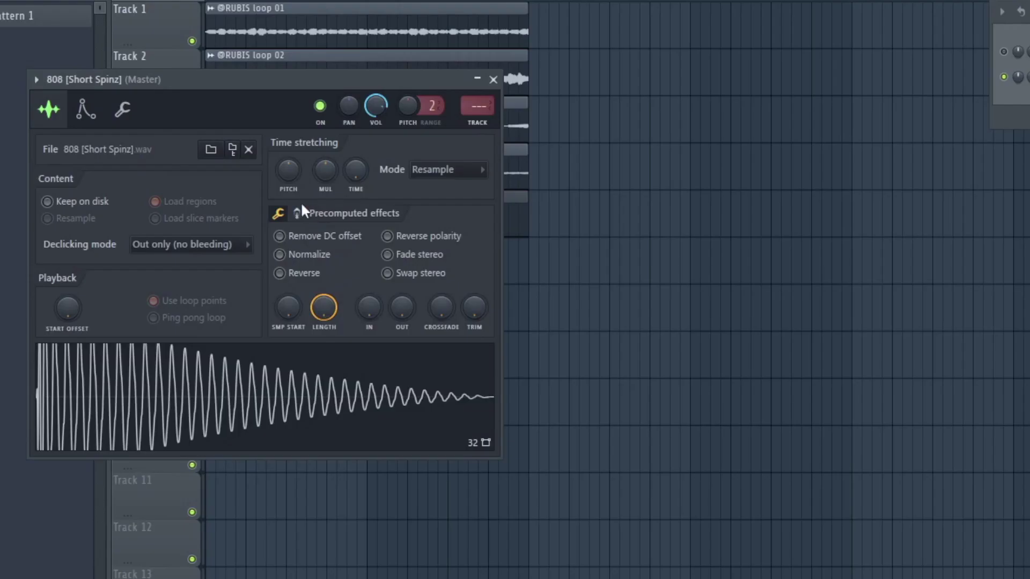
Step: Boost the 808 [Short Spinz] sample, give it a slight fade-out, and close its settings
left_click(305, 213)
left_click_drag(290, 255, 291, 236)
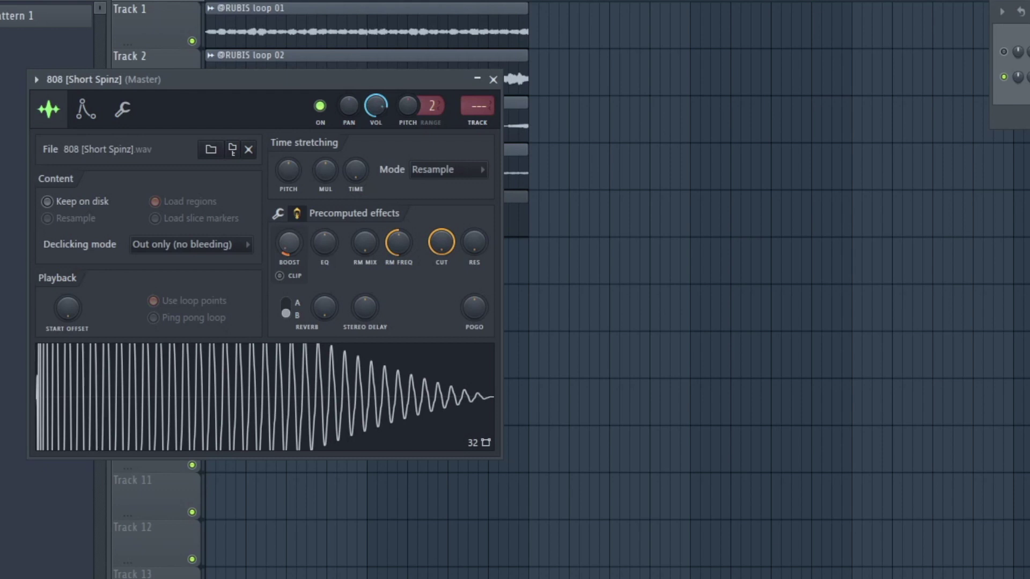
left_click(278, 214)
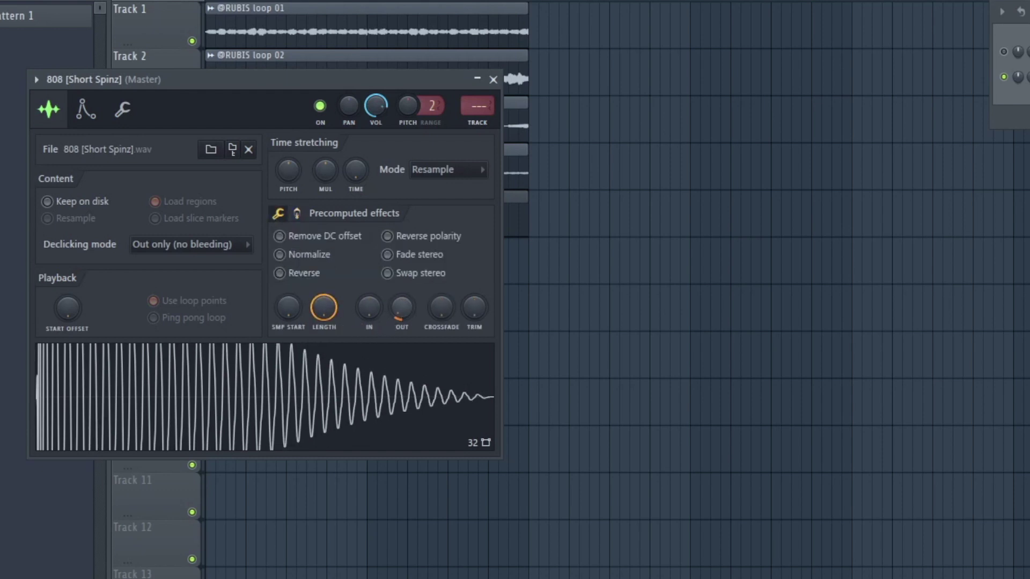
left_click(492, 79)
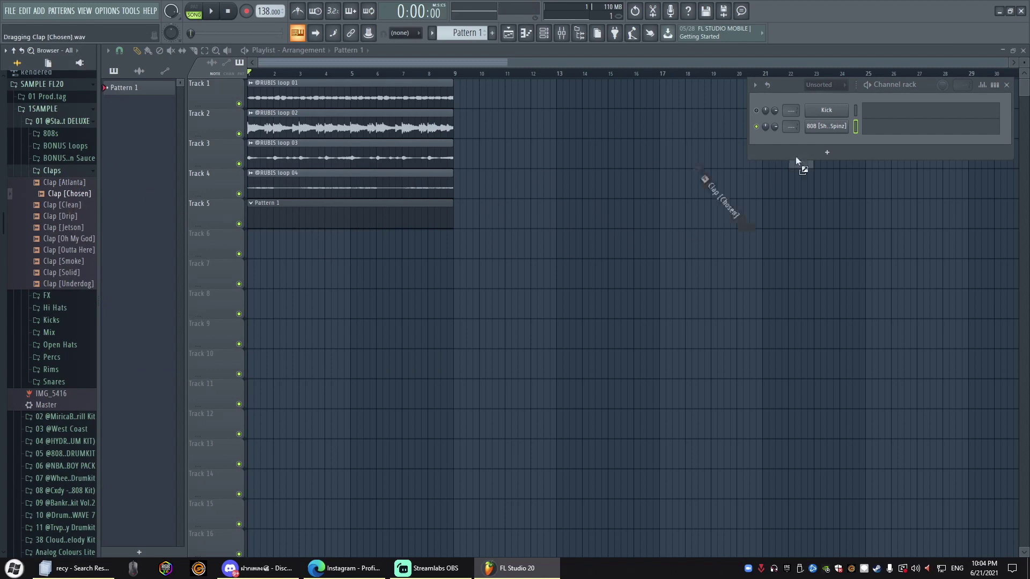
Step: Place Clap [Chosen] notes at C5 on the third beat of each of the eight bars in Pattern 1
left_click_drag(796, 156, 815, 137)
key("space")
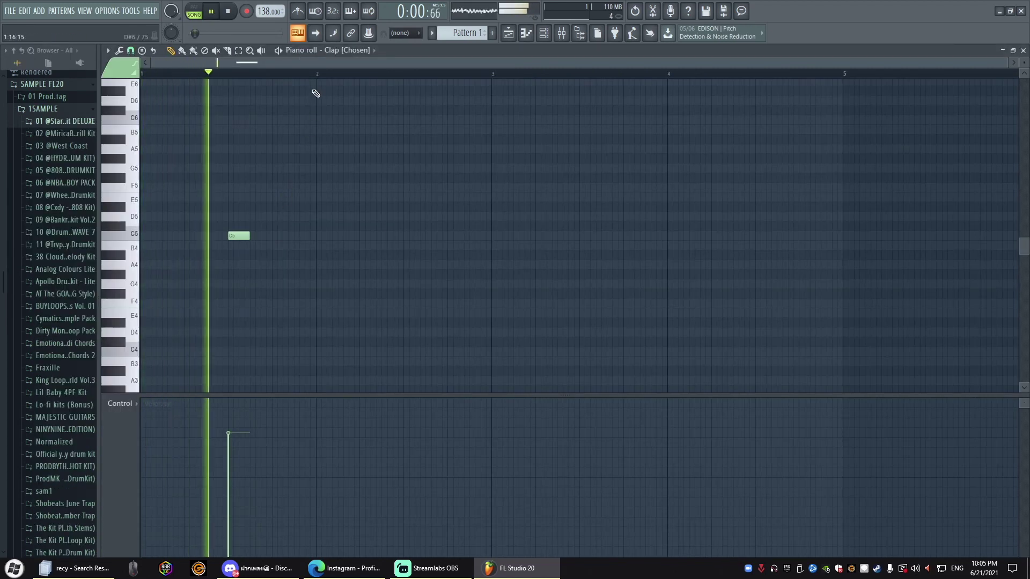
left_click(408, 236)
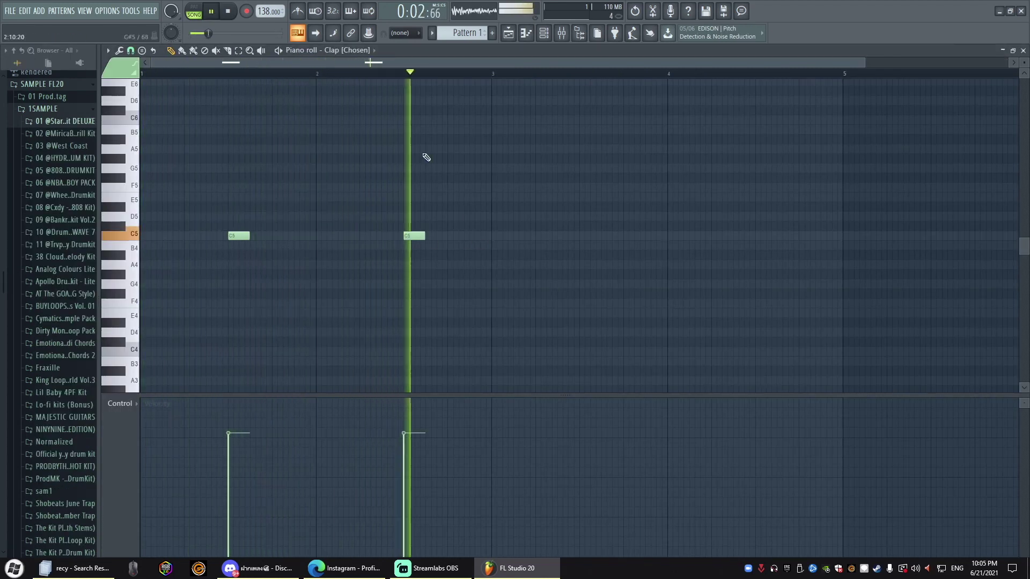
key("space")
scroll(401, 71, "down", 1)
key("space")
left_click_drag(385, 236, 513, 237)
Step: Place Open Hat [Slatt] notes at C5 on the starts of bars 1, 3, 5 and 7
left_click_drag(611, 296, 287, 204)
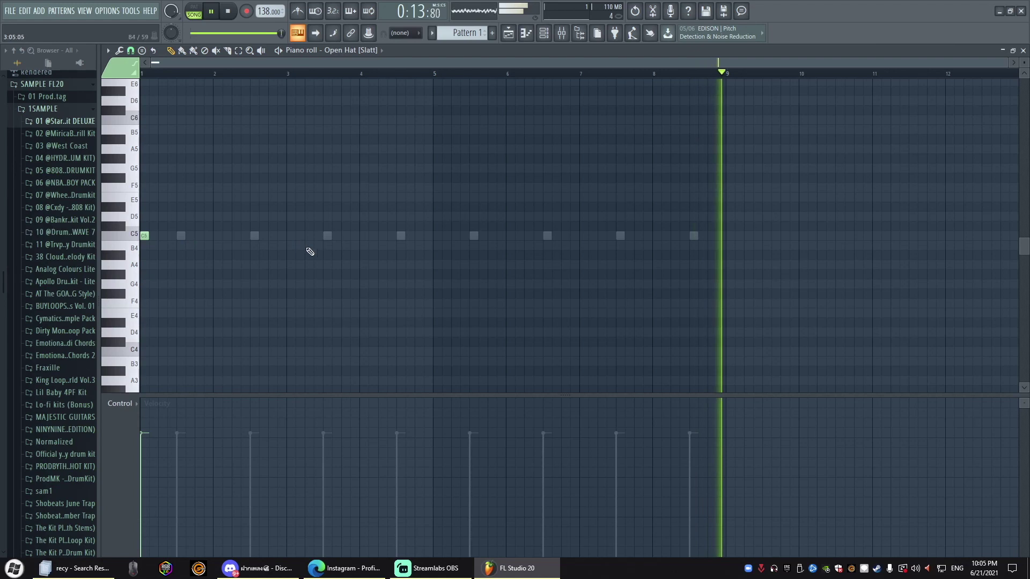
left_click(289, 236)
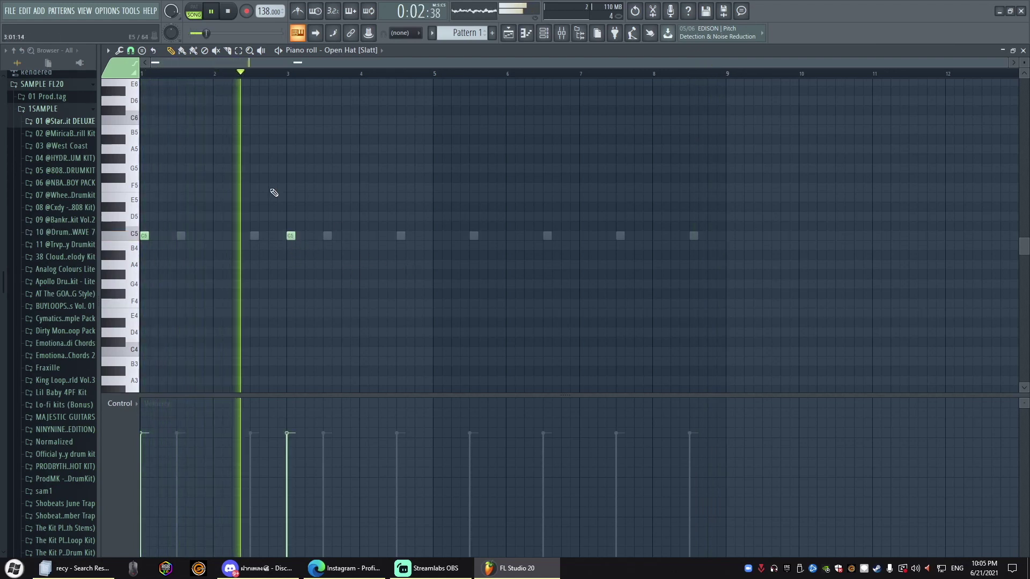
left_click(132, 51)
left_click(142, 152)
left_click(437, 236)
left_click(583, 236)
Step: Add Snare [Baby] rolls of four short notes at C5 and B4 in bar 4 and shape their velocities, falling across the C5 roll
left_click(544, 33)
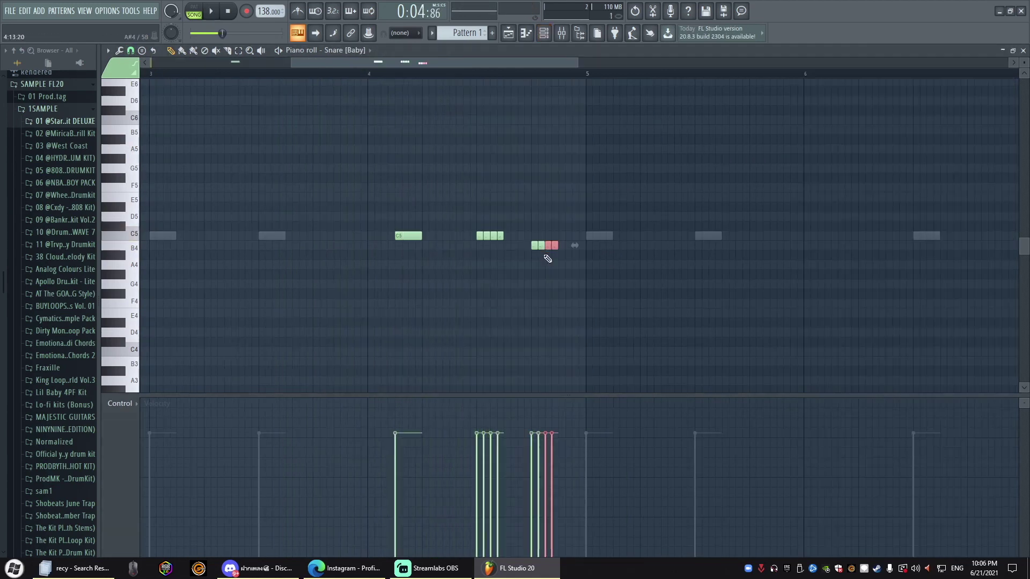
key("space")
left_click_drag(572, 258, 466, 222)
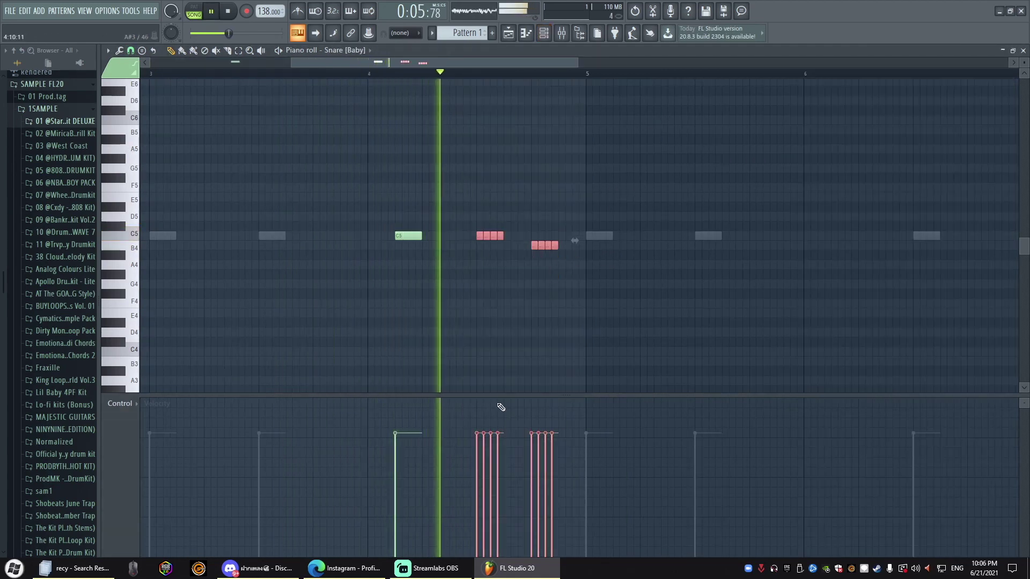
left_click_drag(476, 445, 504, 464)
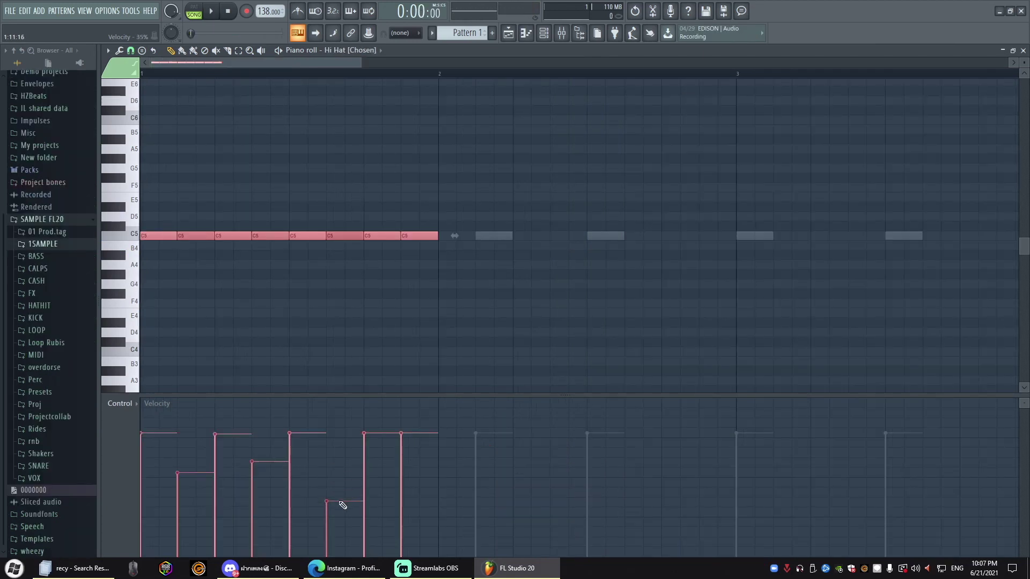
Step: Vary the velocities of the Hi Hat [Chosen] notes in bar 1 and duplicate all of them into bar 2
left_click_drag(340, 506, 400, 454)
key("space")
key("ctrl+a")
key("ctrl+b")
scroll(218, 77, "down", 2)
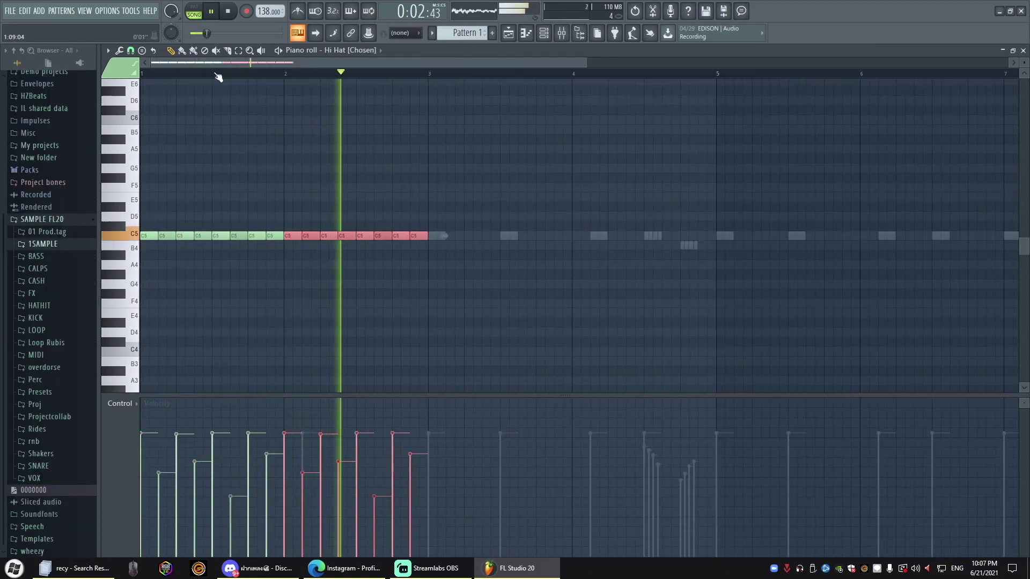
Step: Add a roll of short C5 notes with falling velocities on beat 2 of bar 1 in Hi Hat [Chosen]
scroll(162, 66, "up", 3)
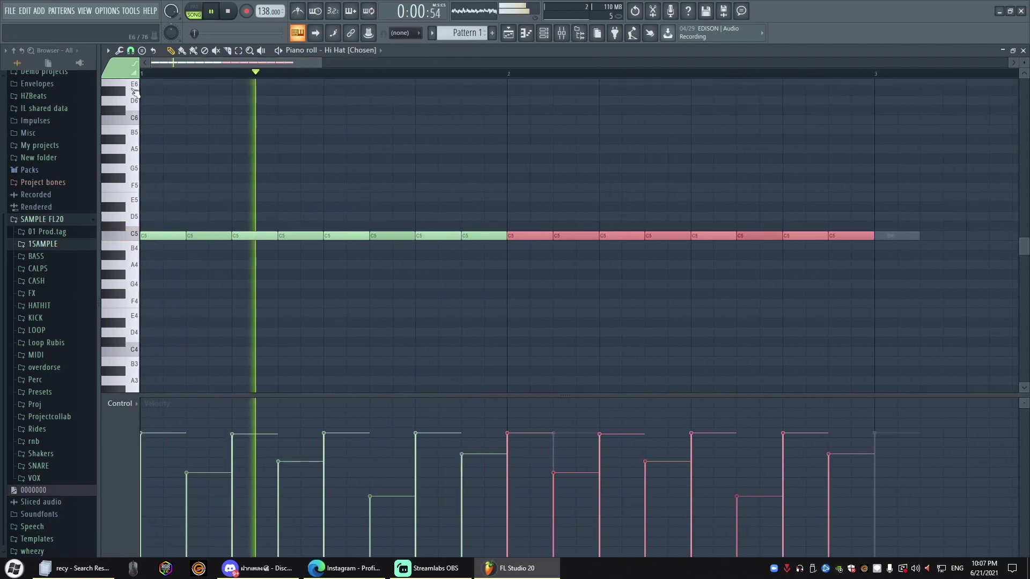
key("space")
left_click(131, 50)
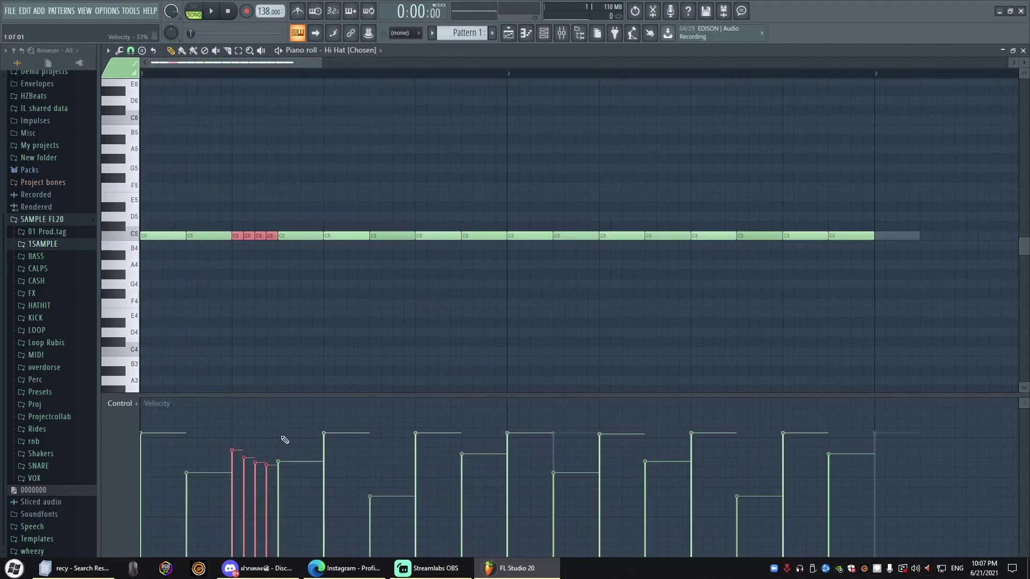
key("ctrl+d")
key("space")
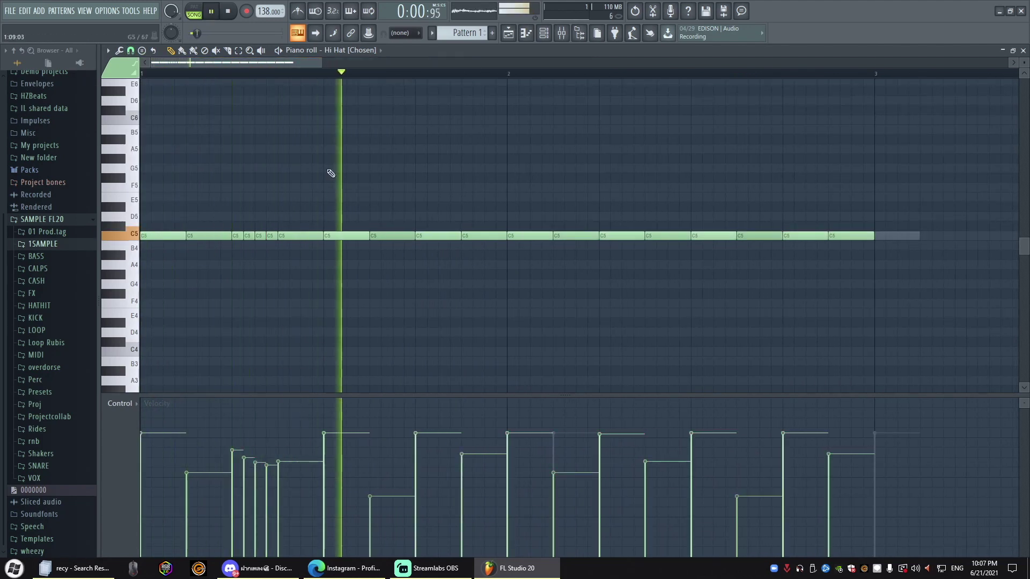
Step: Add short hi-hat rolls at A#4 and G4 in the second half of bar 1 and fill the C5 gap on beat 4
scroll(305, 77, "down", 2)
scroll(306, 77, "up", 2)
key("space")
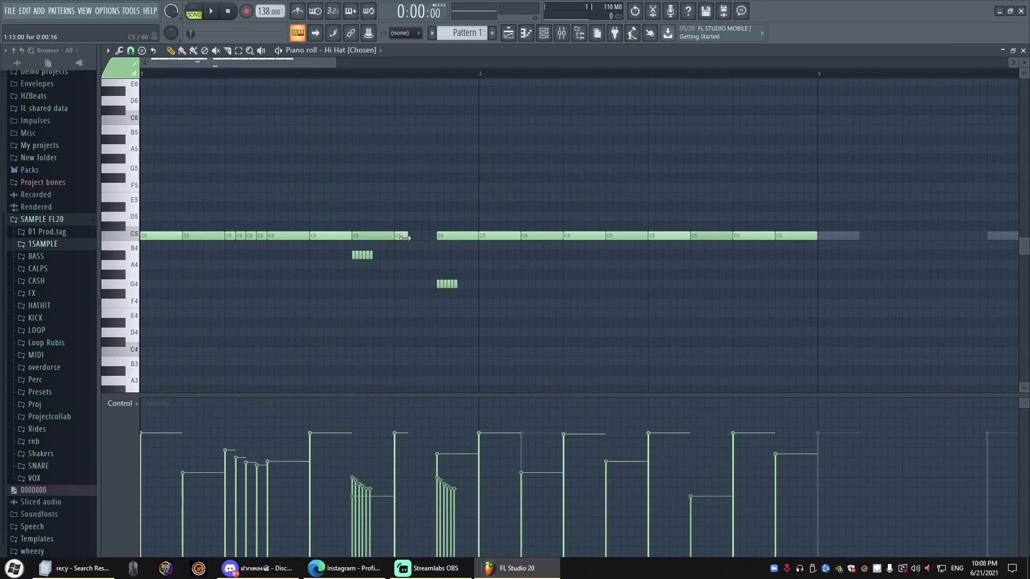
left_click_drag(422, 235, 437, 236)
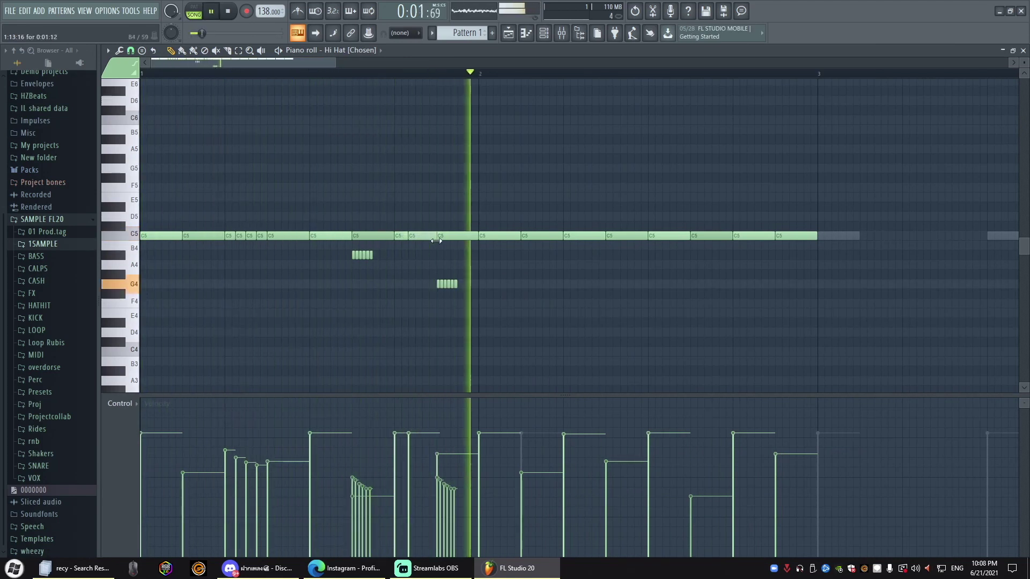
Step: Extend the Hi Hat [Chosen] part through bar 8 with C5 notes, descending rolls, G4 accents and varied velocities
scroll(409, 80, "down", 2)
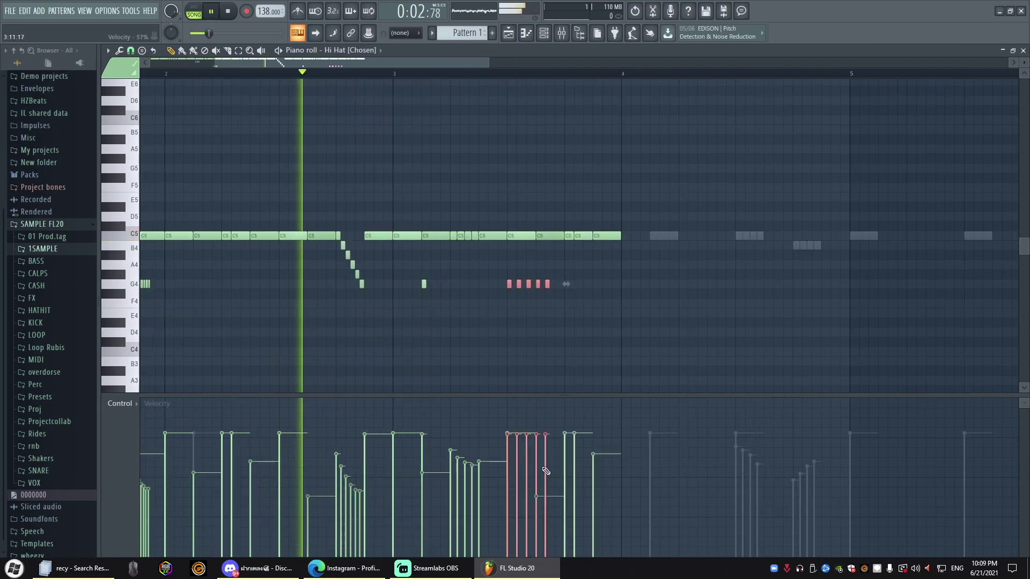
left_click_drag(507, 450, 546, 467)
left_click(620, 348, "ctrl")
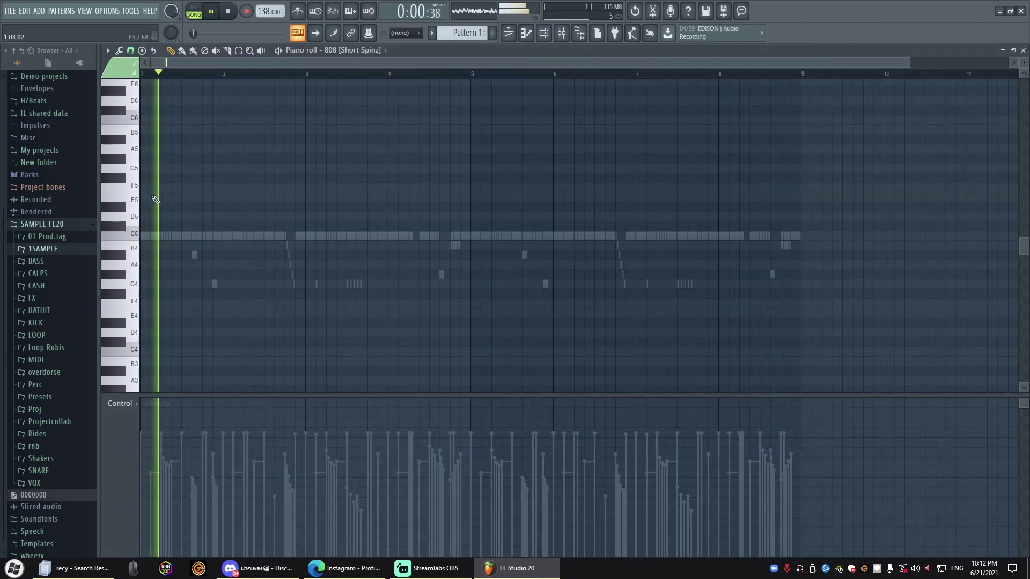
Step: Write the 808 [Short Spinz] line with short D#5 notes in bars 1 and 3, an F5 run in bar 4 and B4 starting bar 5
left_click(122, 209)
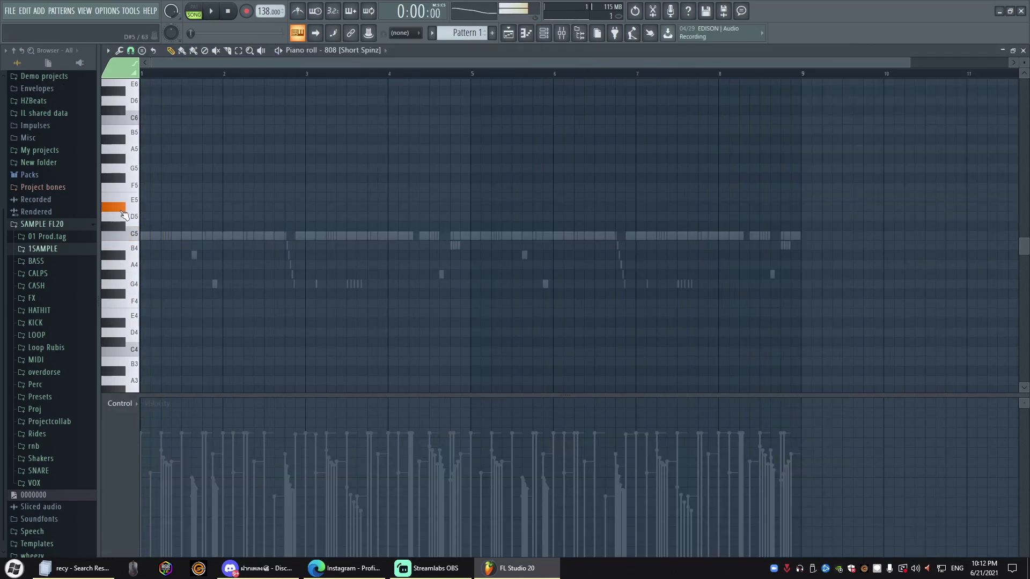
left_click_drag(176, 209, 76, 207)
key("space")
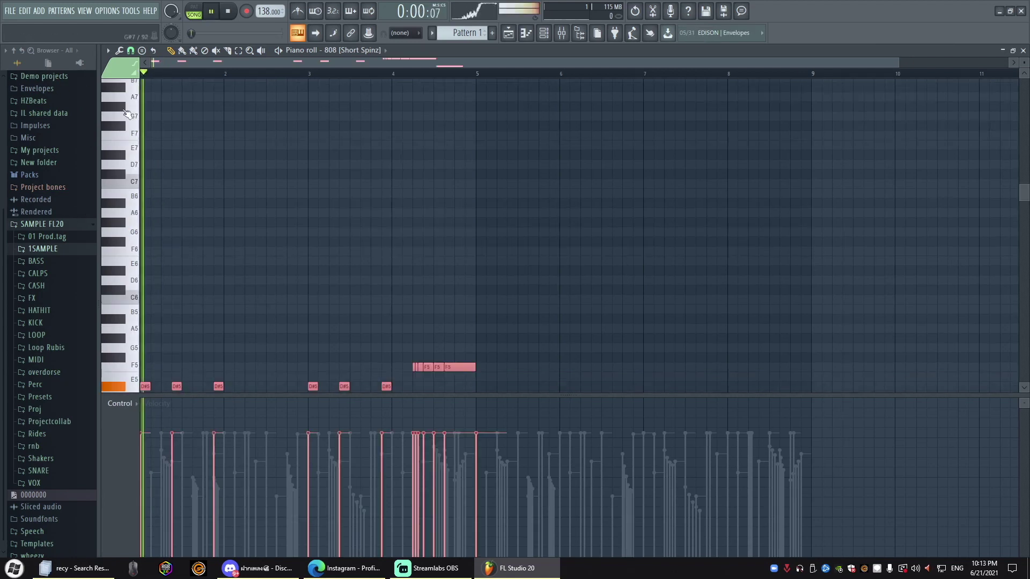
scroll(284, 125, "down", 3)
left_click(284, 124, "ctrl")
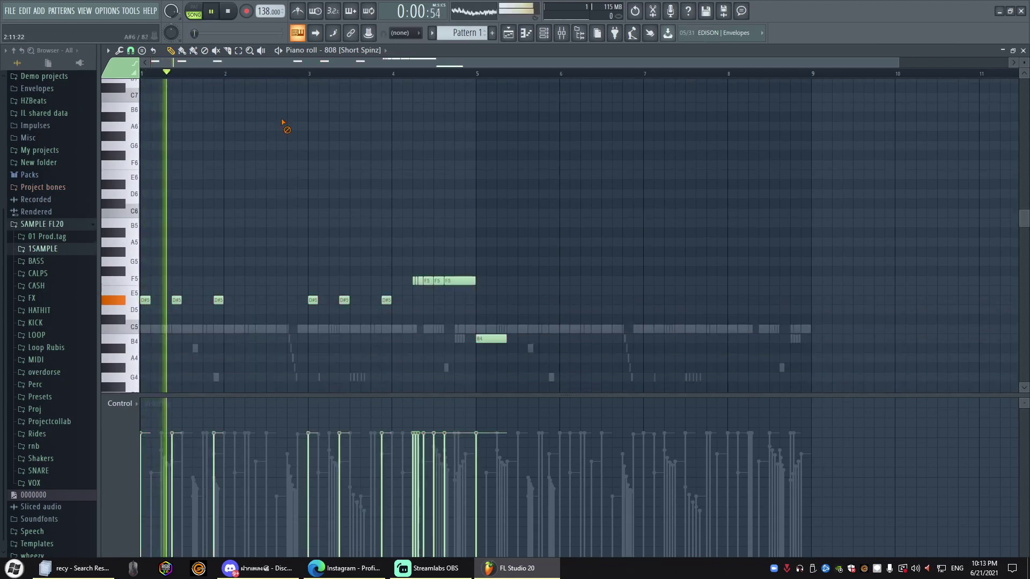
Step: Play through the 808 [Short Spinz] line, enable that channel's volume envelope and shape it with an instant attack and a longer hold
scroll(355, 80, "down", 2)
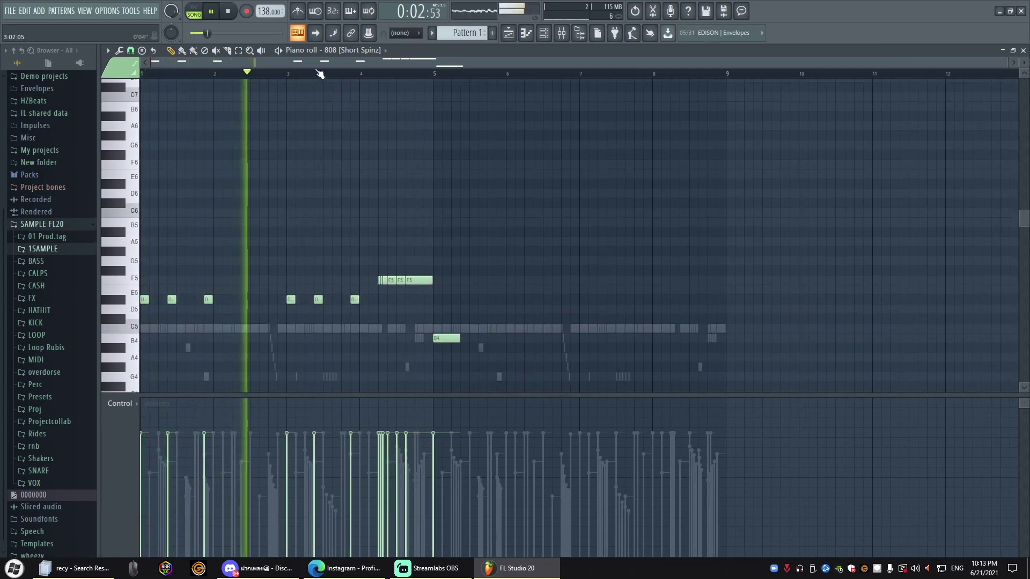
scroll(317, 78, "up", 3)
scroll(315, 79, "up", 2)
scroll(317, 92, "down", 2)
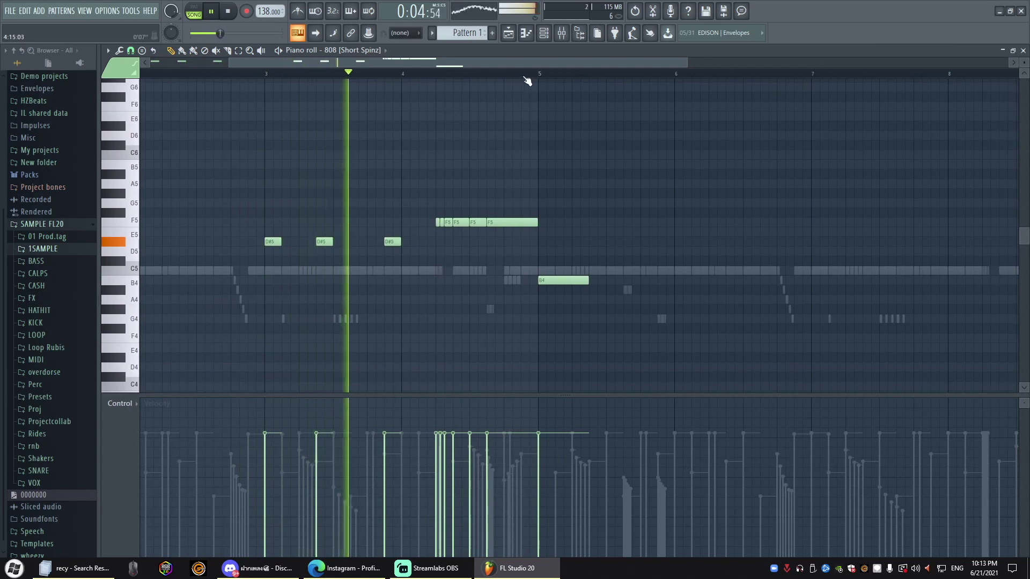
scroll(525, 80, "up", 2)
scroll(530, 84, "up", 1)
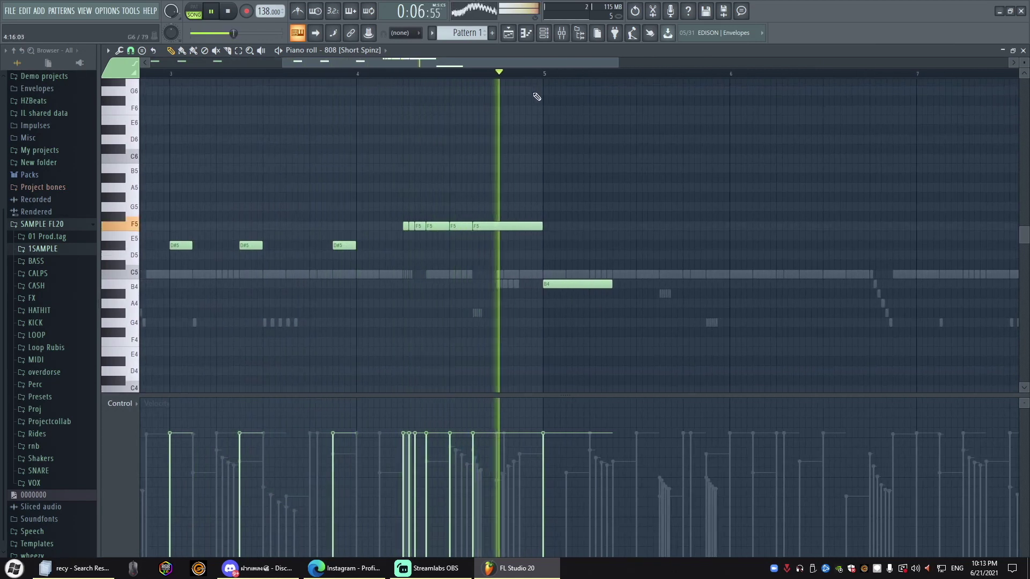
key("F6")
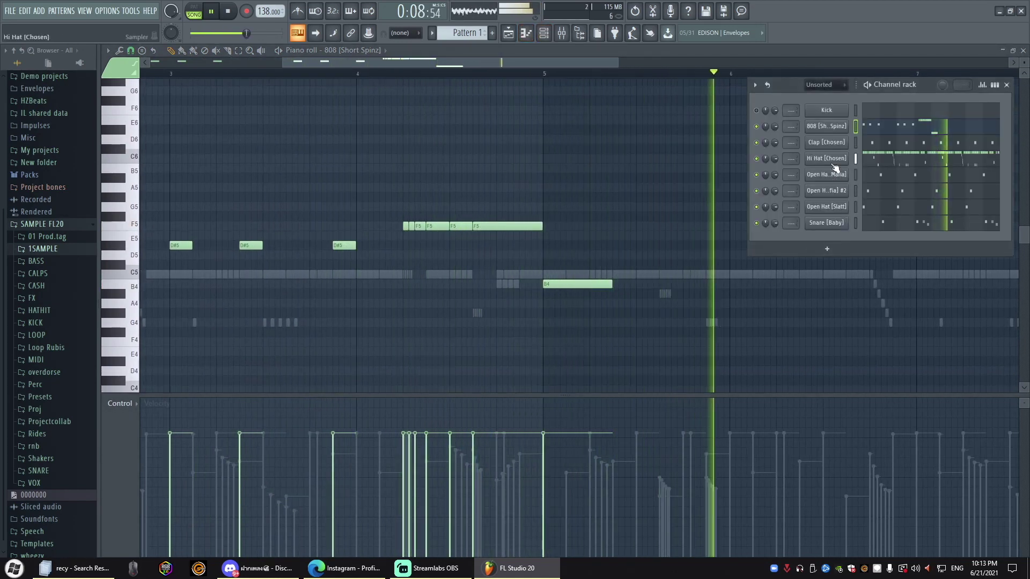
left_click(825, 131)
left_click(171, 147)
left_click_drag(169, 252, 188, 232)
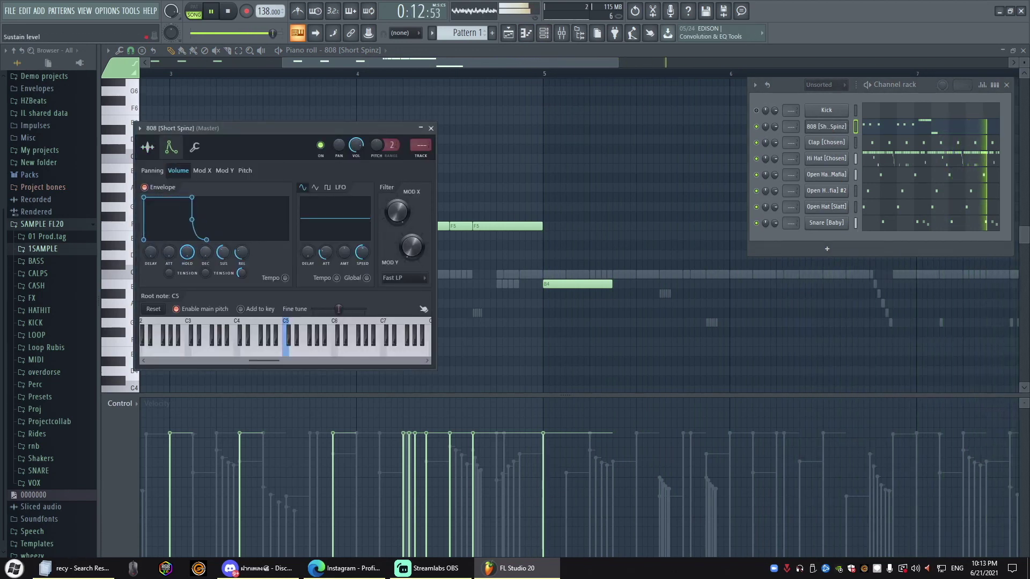
left_click(431, 128)
key("F6")
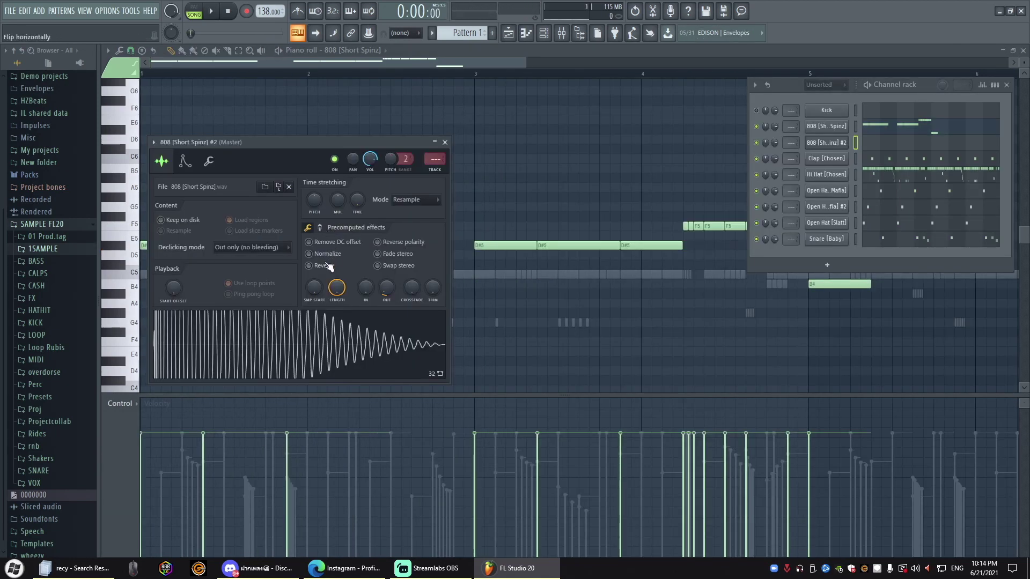
Step: Reverse the sample of 808 [Short Spinz] #2 and place a D#5 note across the second half of bar 2
left_click(311, 266)
left_click(444, 144)
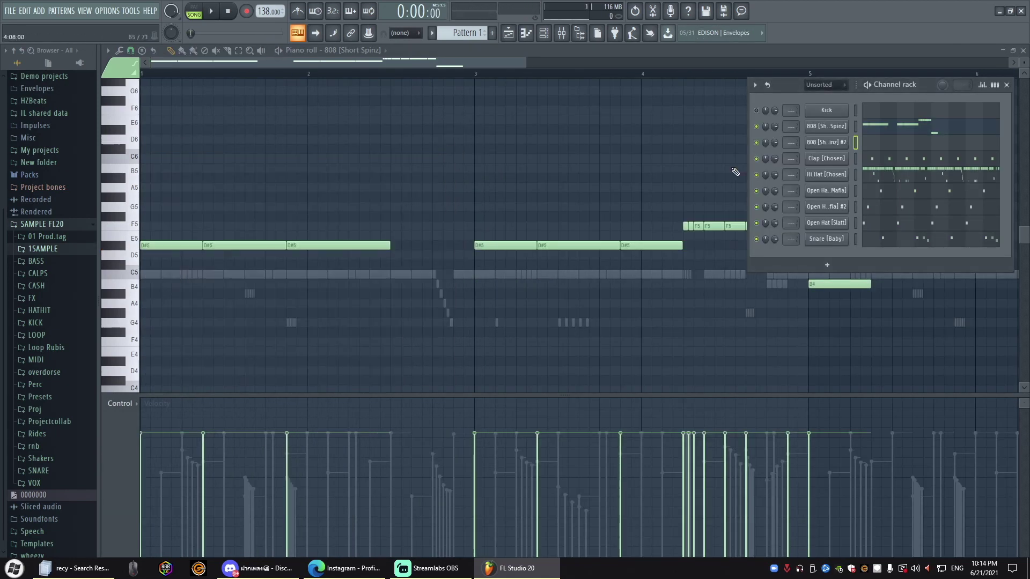
right_click(825, 142)
left_click(838, 143)
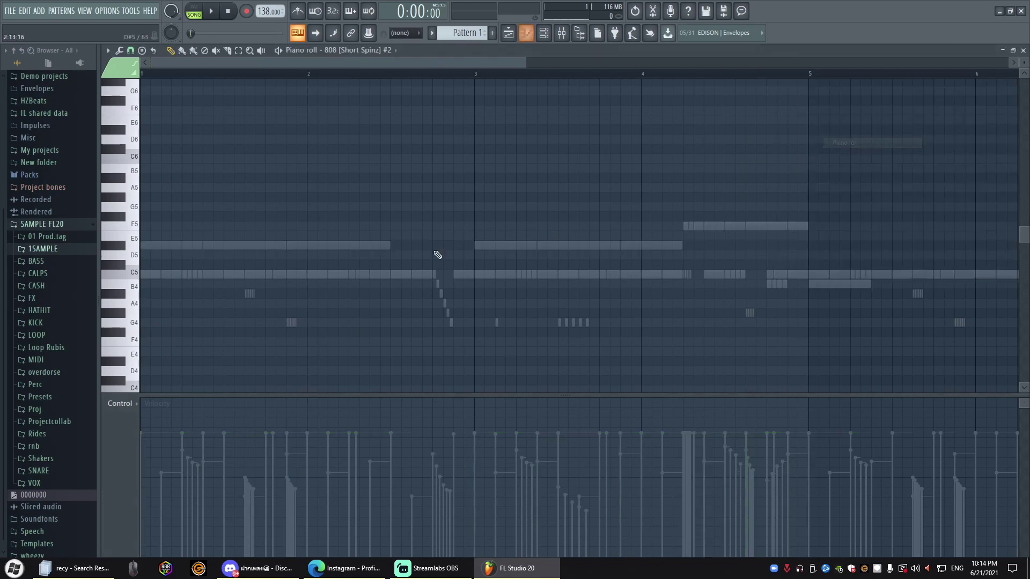
left_click(394, 245)
key("space")
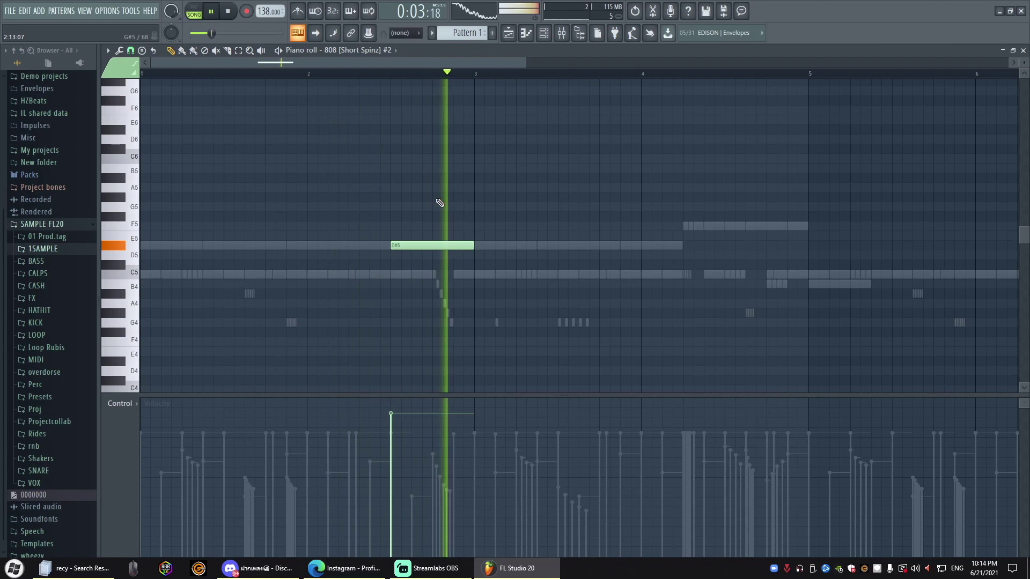
left_click_drag(474, 245, 463, 245)
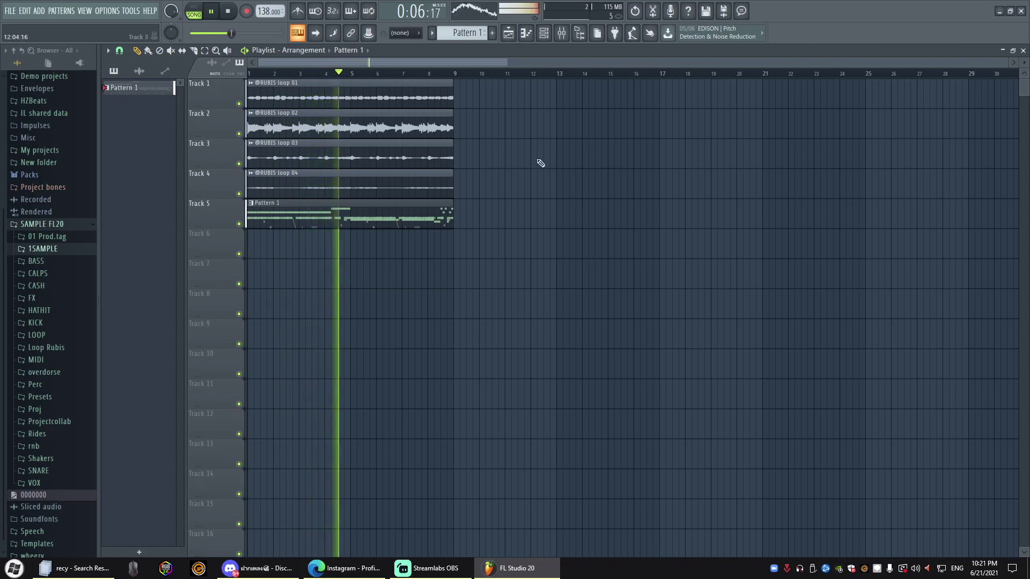
Step: Add a Bass [Inlove] part with long D#5 notes from bars 1 and 3, A#4 at the end of bar 2 and F#5 from mid-bar 4
left_click(543, 34)
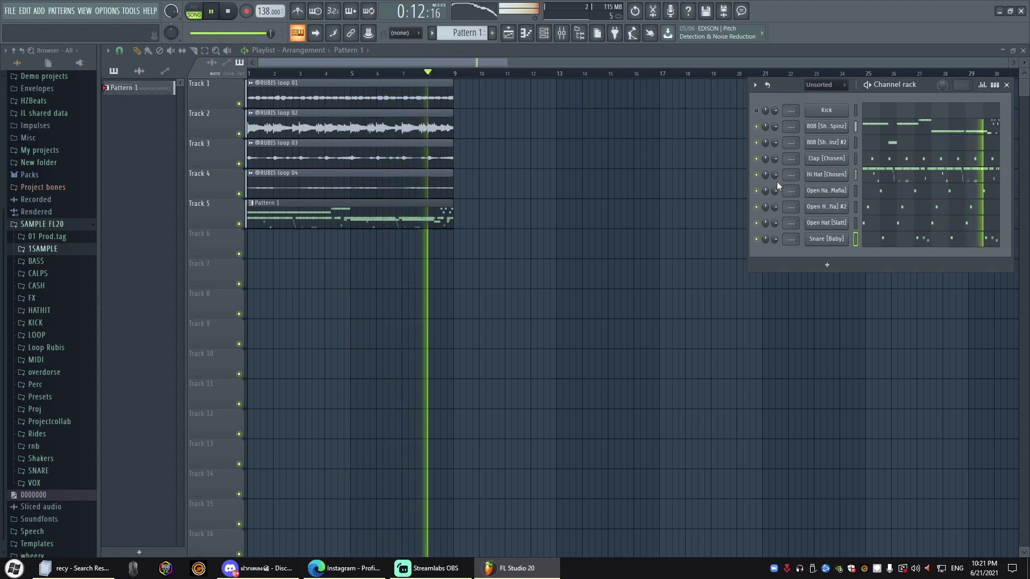
key("space")
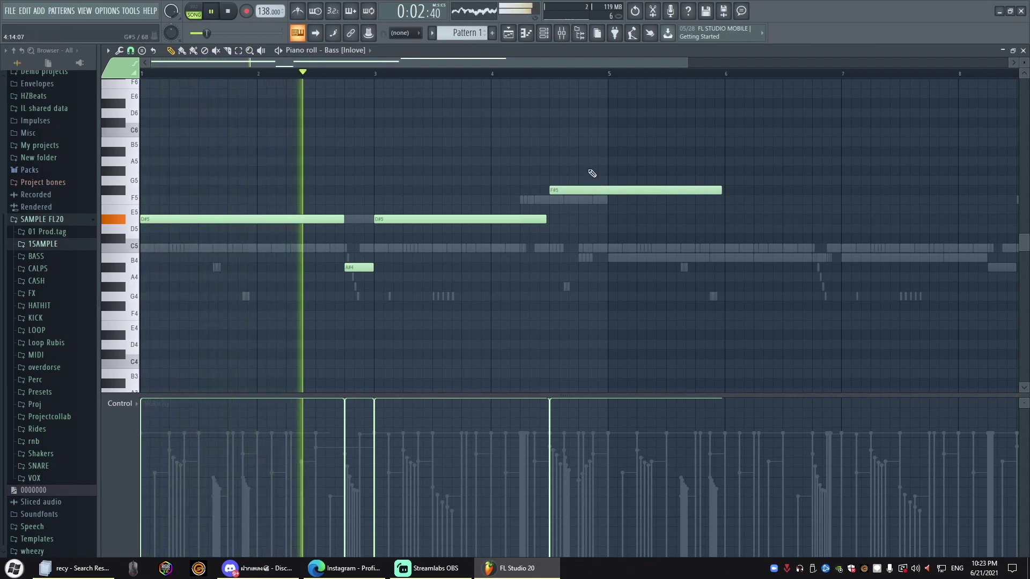
left_click_drag(589, 187, 587, 197)
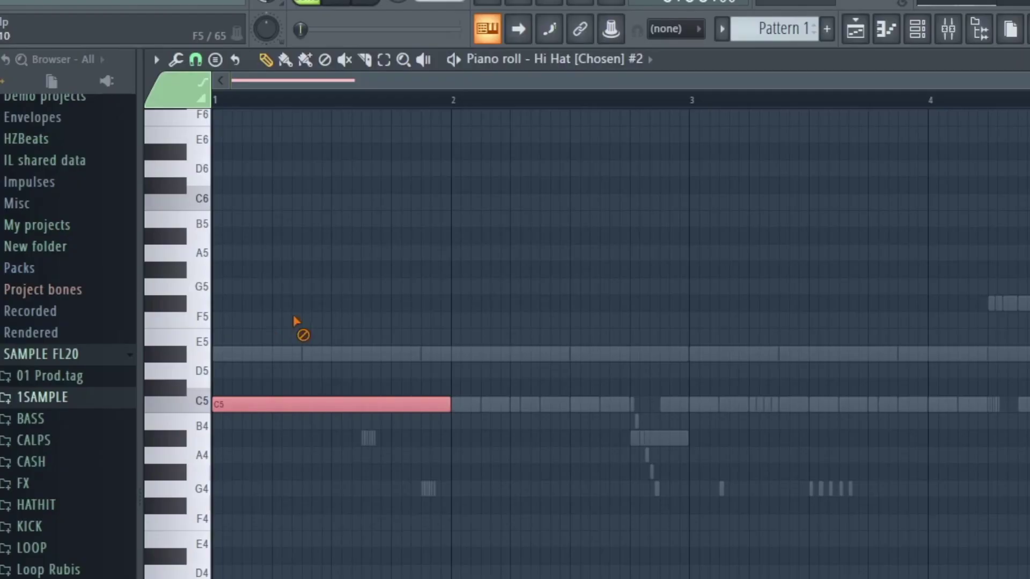
Step: Place a C5 note at the start of bar 1 in Hi Hat [Chosen] #2 and shorten it to one twelfth of a bar
right_click(293, 321)
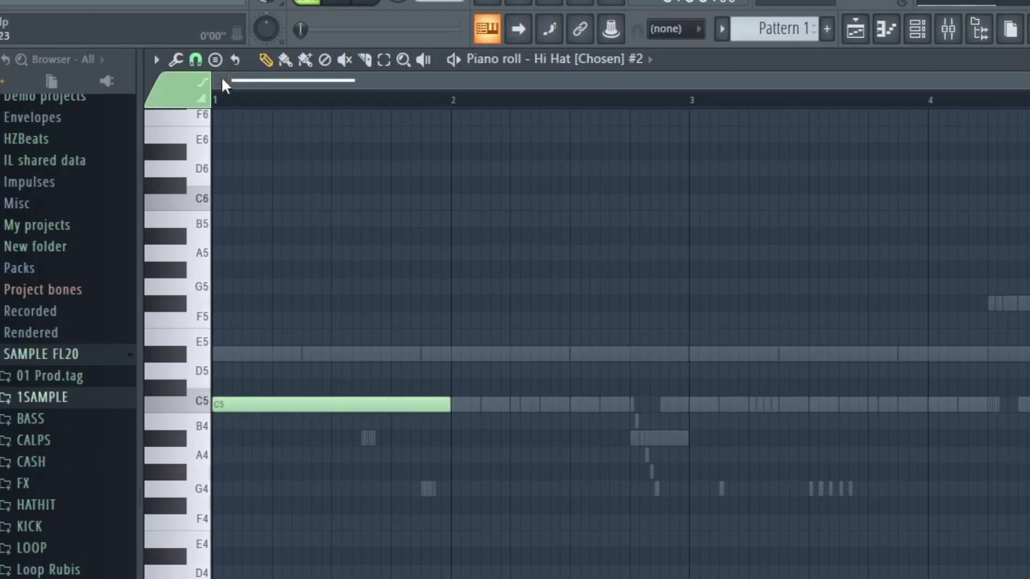
left_click(198, 60)
left_click(234, 205)
scroll(223, 81, "up", 2)
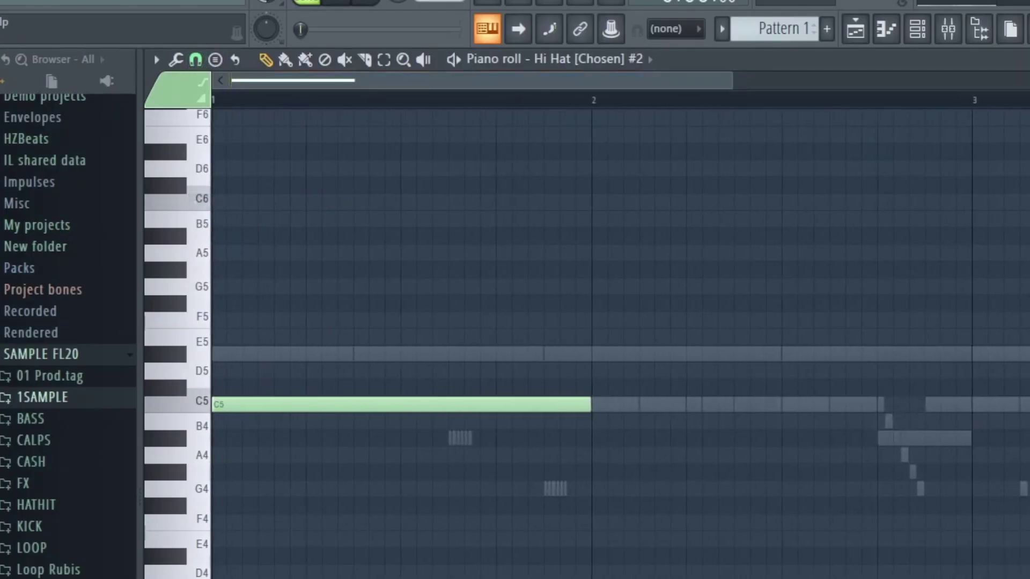
left_click_drag(591, 407, 243, 417)
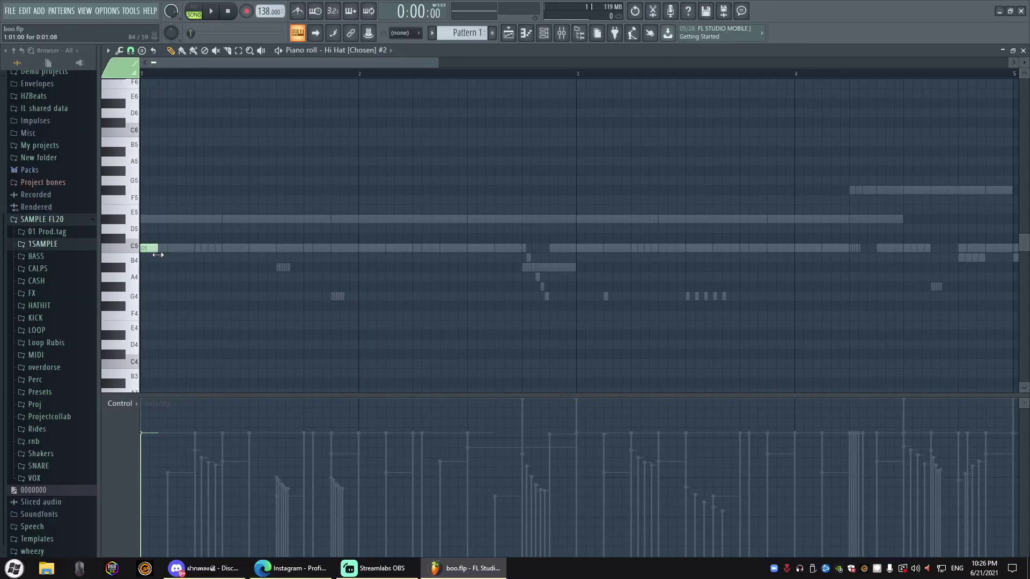
Step: Duplicate the short C5 note back to back to fill bar 1 of Hi Hat [Chosen] #2 with evenly spaced notes
key("ctrl+b")
key("space")
key("space")
left_click_drag(247, 283, 144, 227)
key("ctrl+b")
key("ctrl+b")
key("ctrl+b")
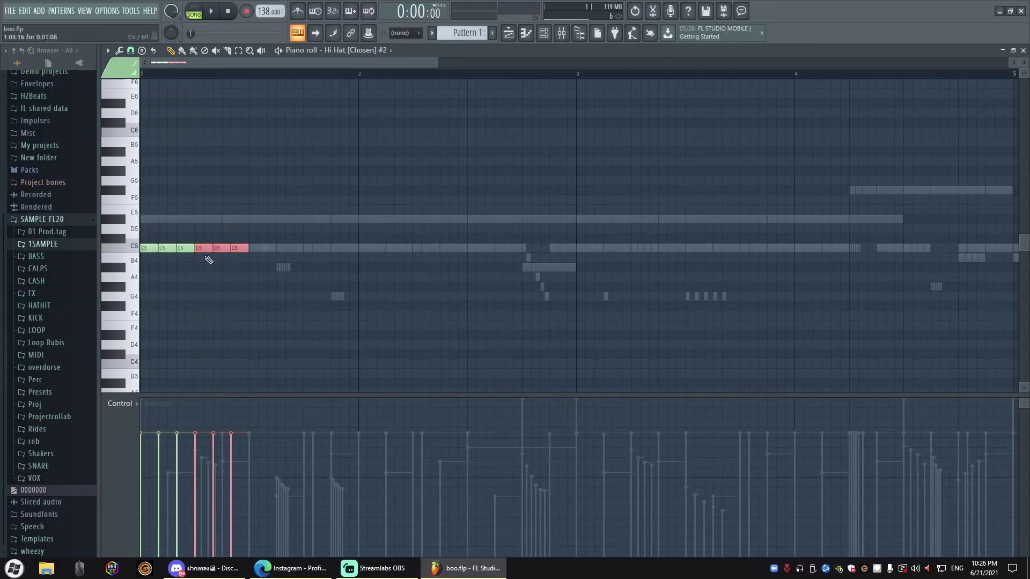
Step: Vary the velocities of the Hi Hat [Chosen] #2 notes in bar 1 and play the result
scroll(141, 94, "up", 3, "ctrl")
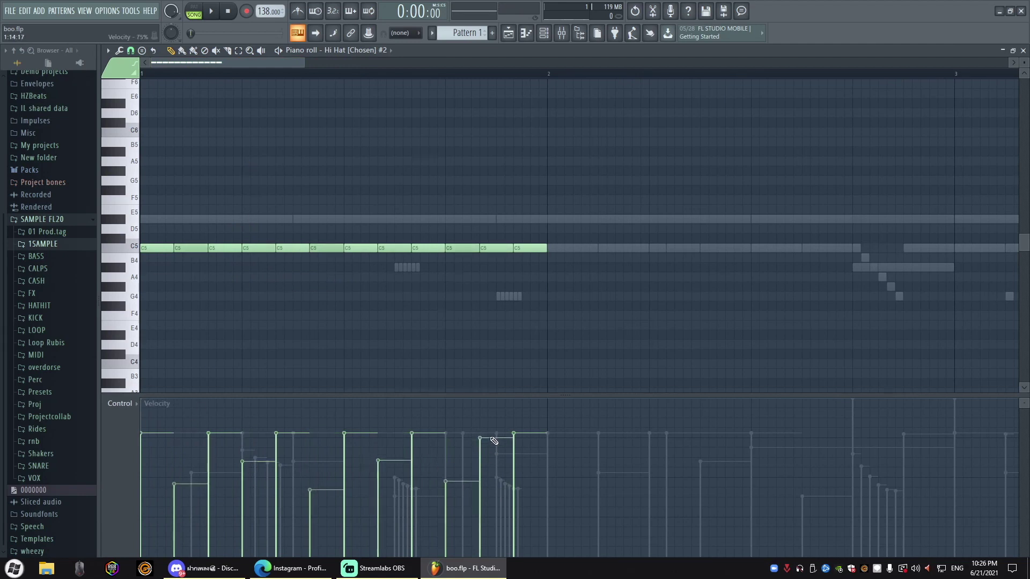
key("space")
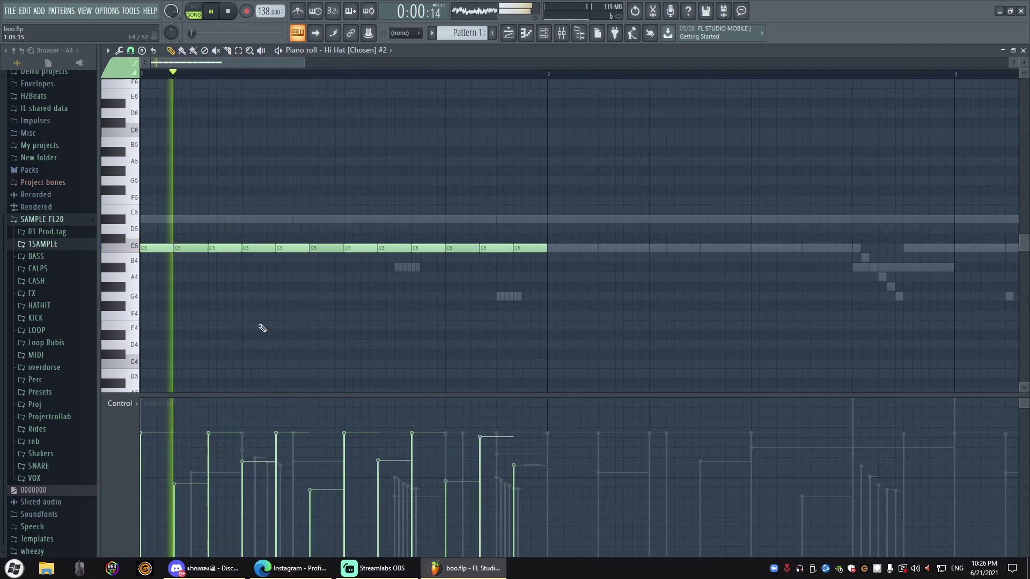
left_click(199, 336)
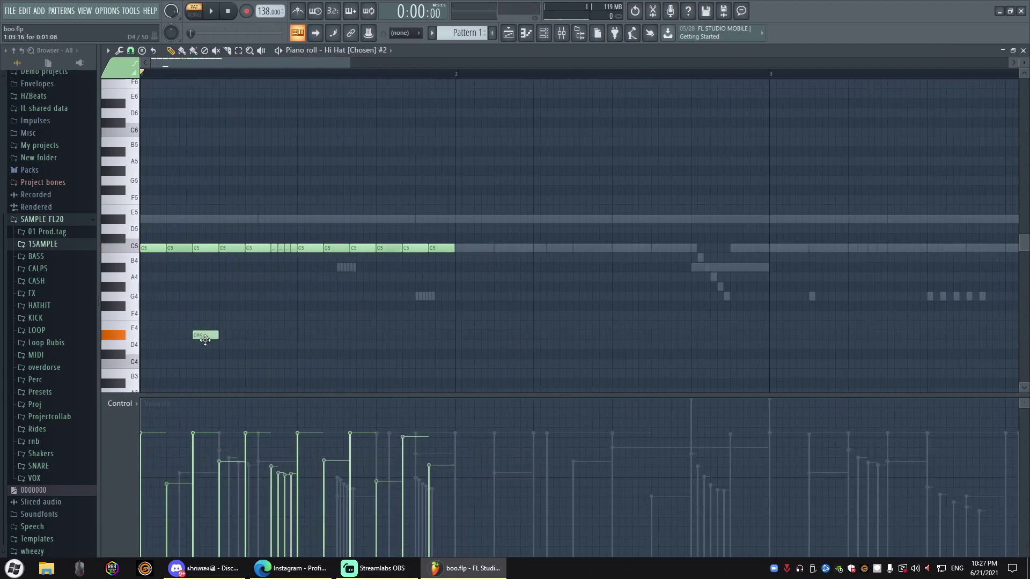
key("space")
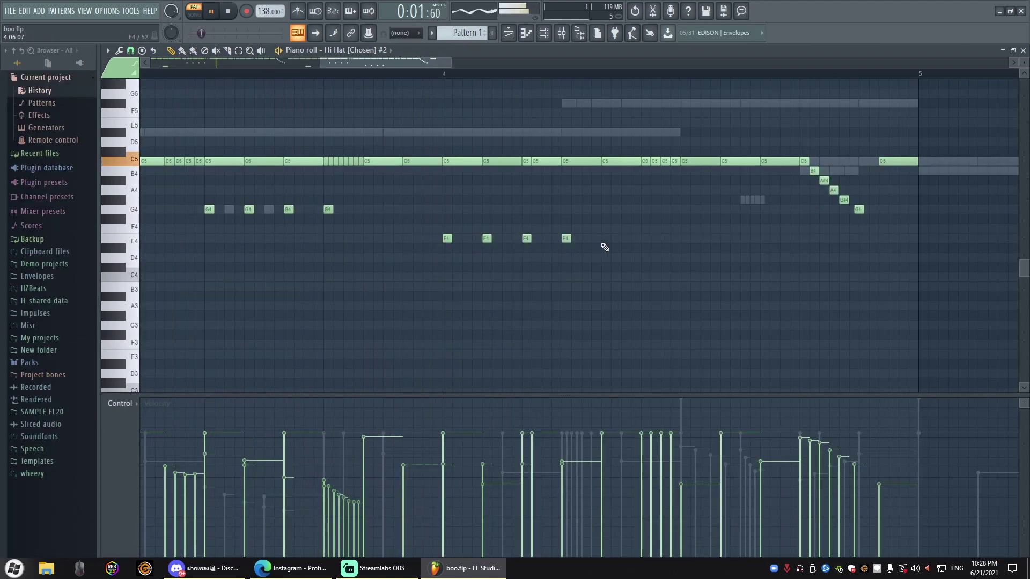
Step: Add a fifth short E4 note to the row in bar 4 of Hi Hat [Chosen] #2 and ramp the row's velocities upward
left_click(604, 241)
left_click_drag(669, 272, 377, 207)
mouse_move(442, 506)
left_mouse_down()
mouse_move(484, 505)
mouse_move(605, 465)
left_mouse_up()
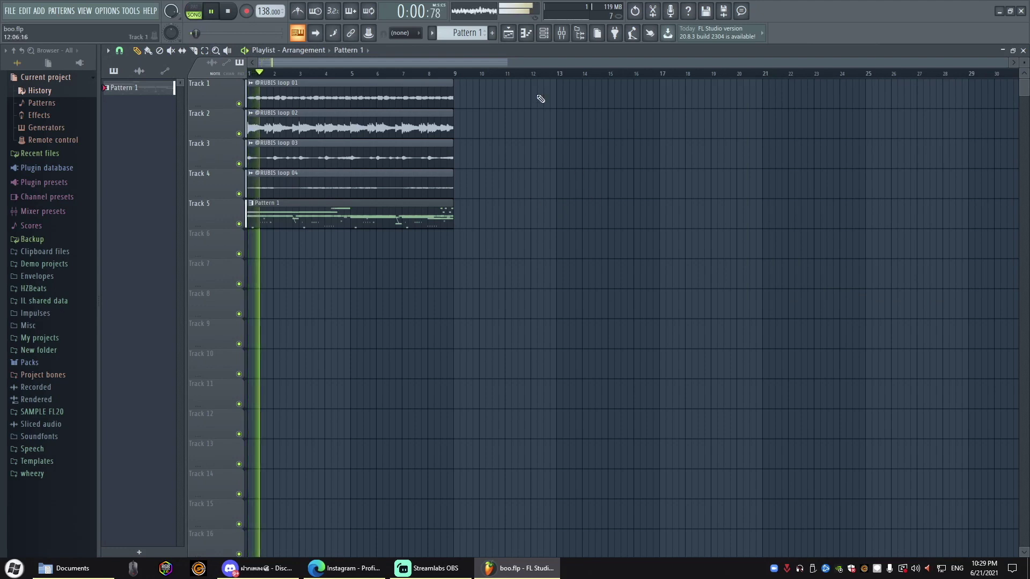
Step: Unmute 808 [Short Spinz] and 808 [Short Spinz] #2 and mute Bass [Inlove] while the arrangement plays
key("F6")
left_click(756, 127)
left_click(756, 143)
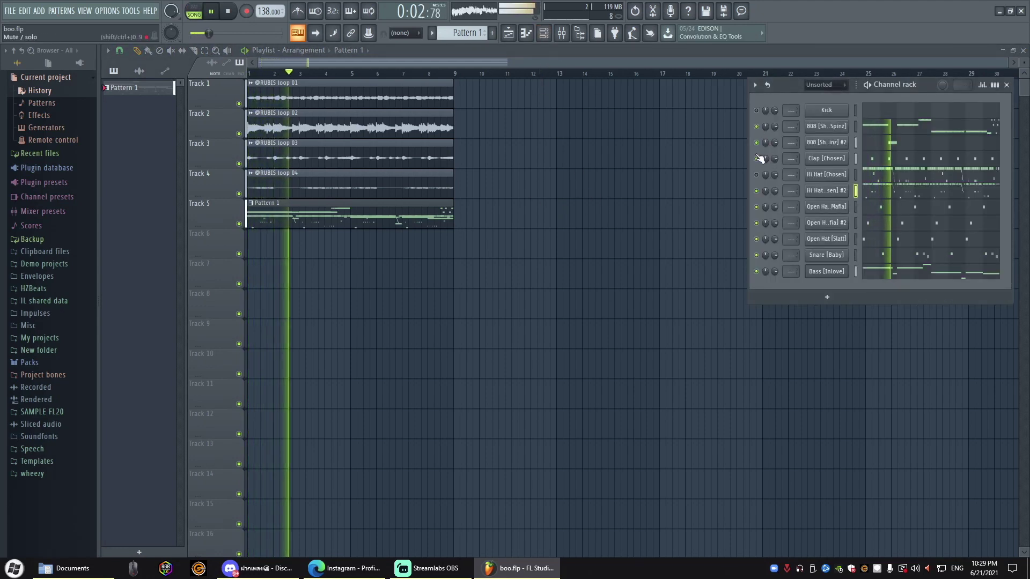
left_click(757, 272)
key("F6")
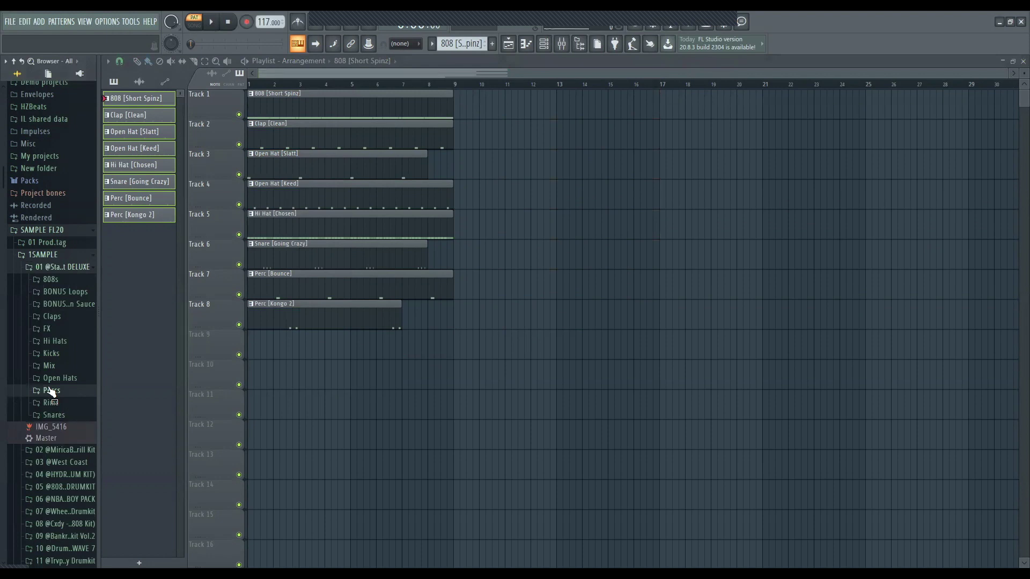
left_click(83, 270)
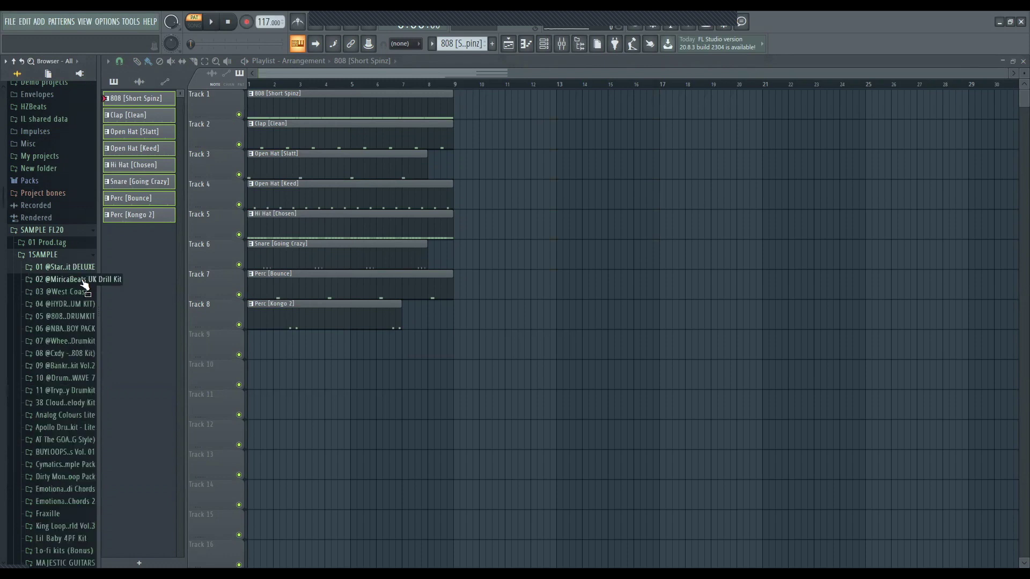
left_click(55, 283)
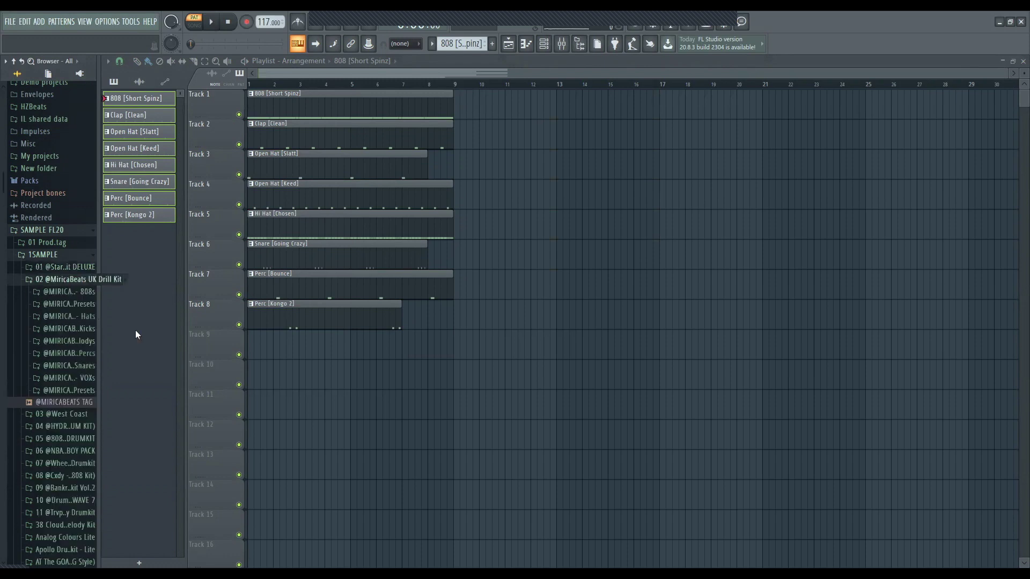
key("Left")
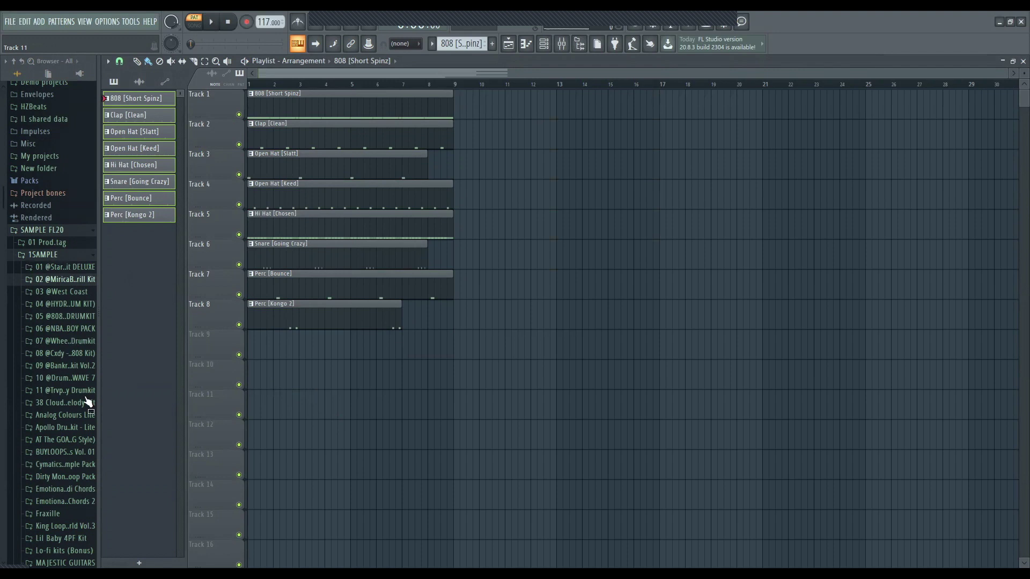
left_click(147, 115)
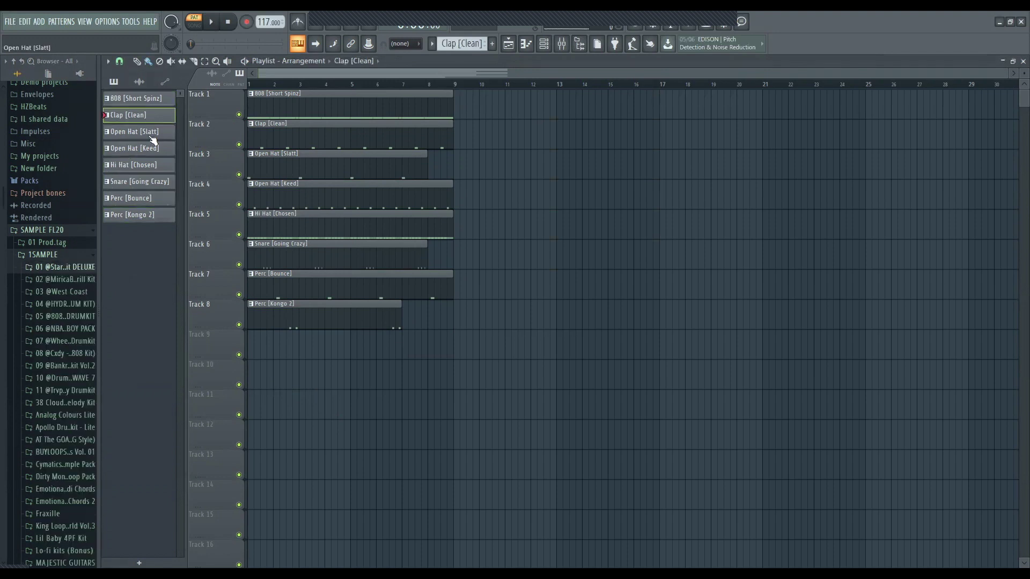